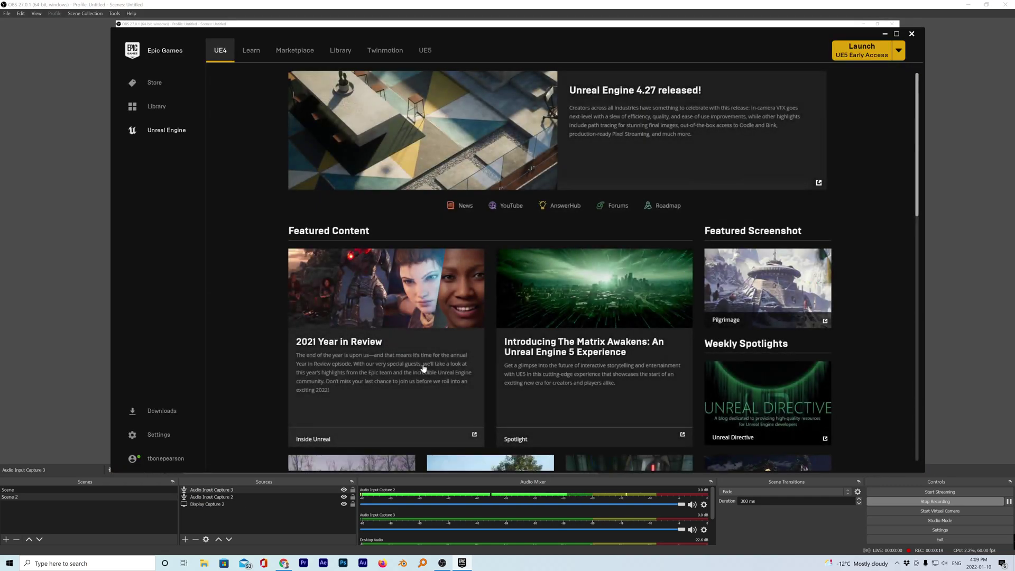
# Step: Request the Valley of the Ancient sample from the UE5 page and decline creating another copy of the project
pyautogui.scroll(-3, 501, 301)
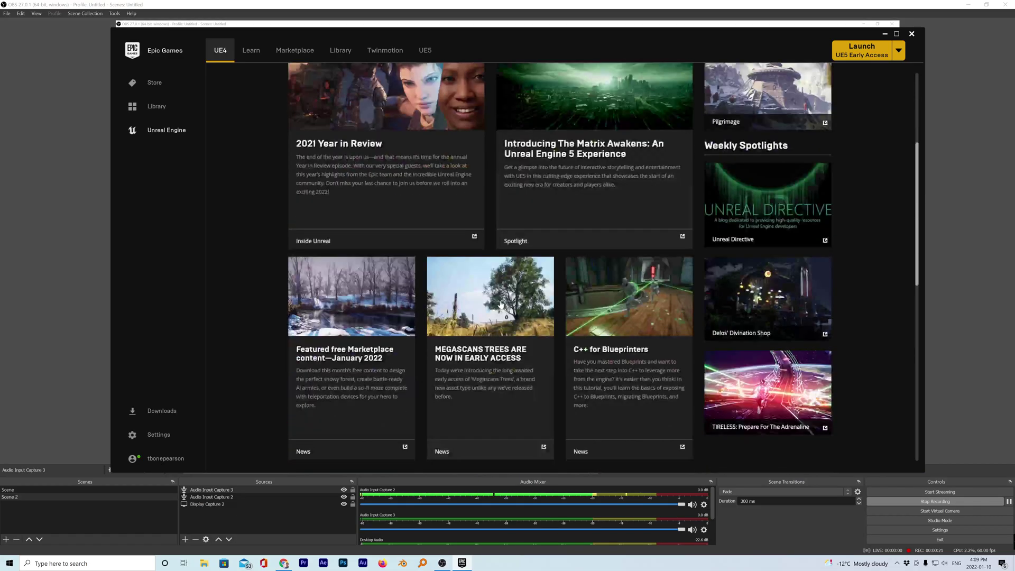
pyautogui.scroll(-6, 501, 304)
pyautogui.scroll(7, 441, 165)
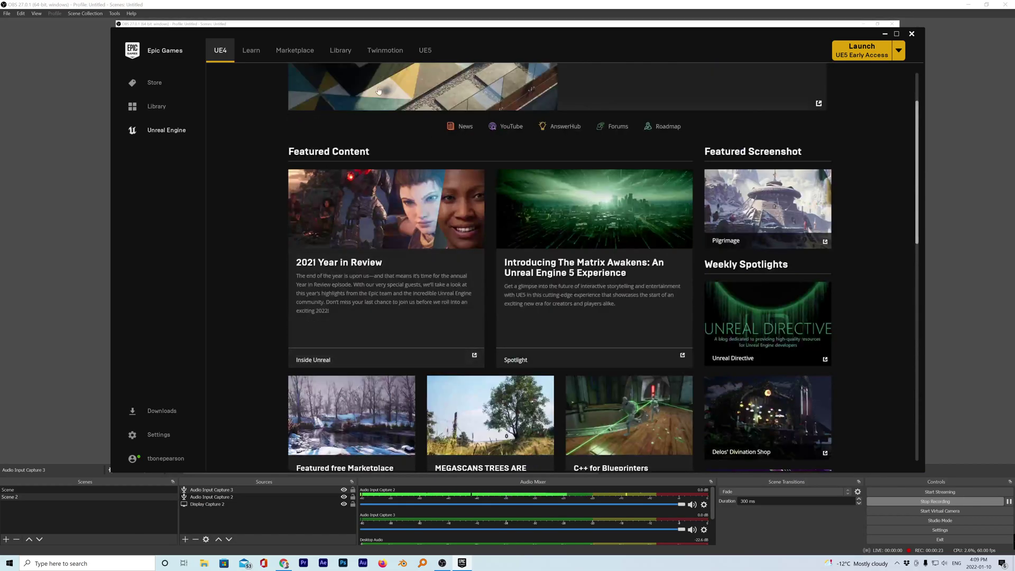
pyautogui.click(429, 51)
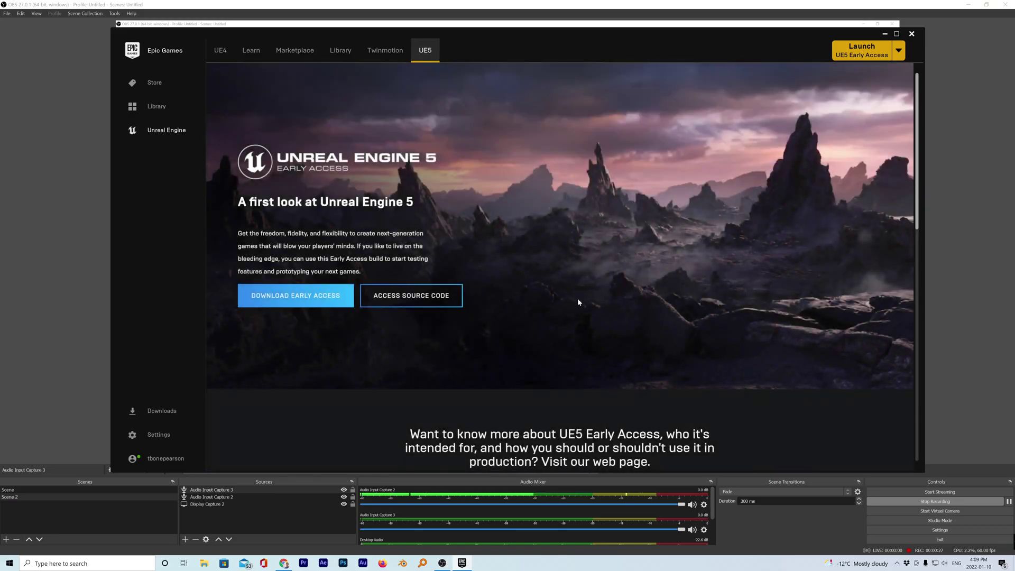
pyautogui.scroll(-10, 573, 297)
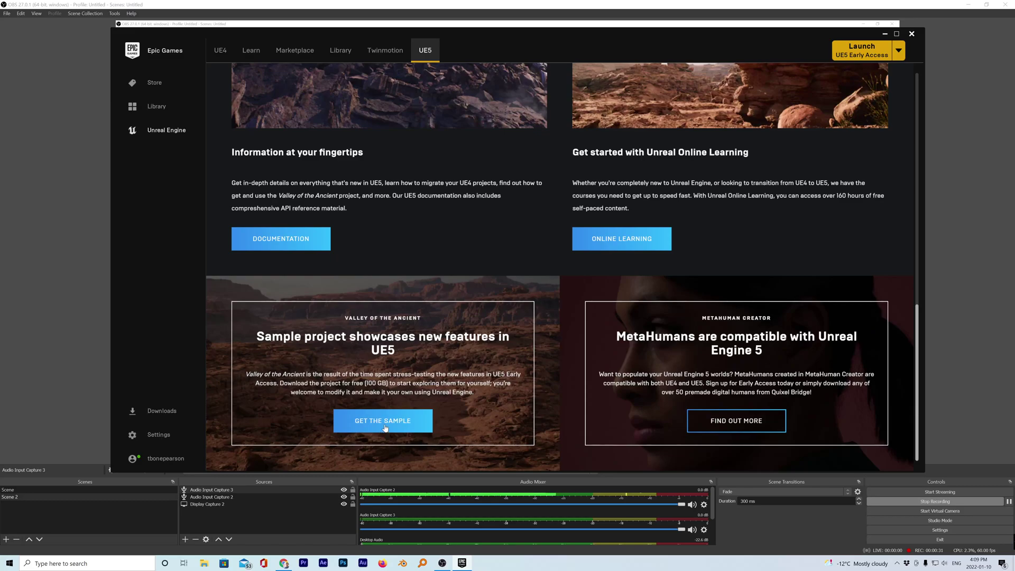
pyautogui.click(384, 422)
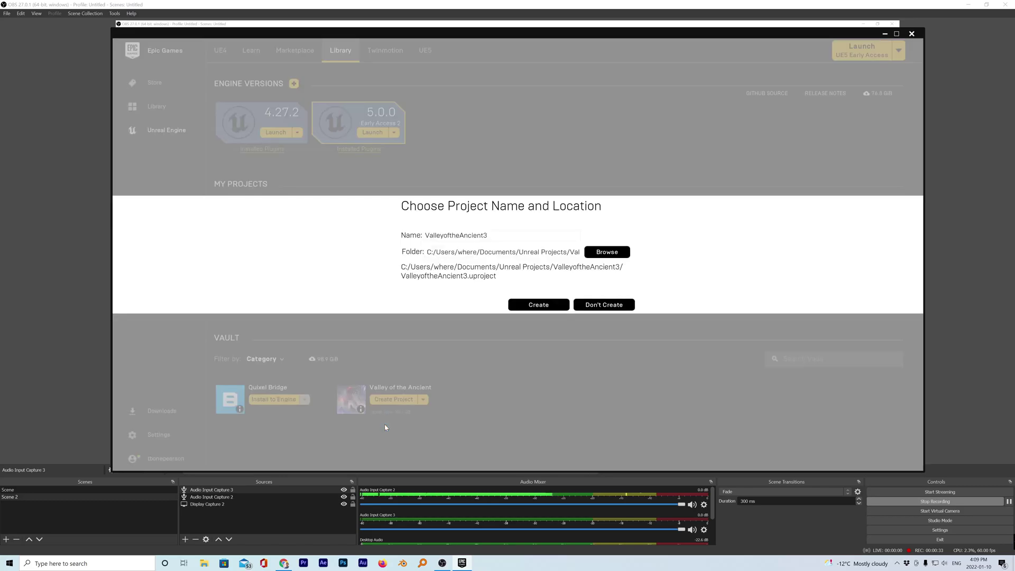
pyautogui.click(622, 304)
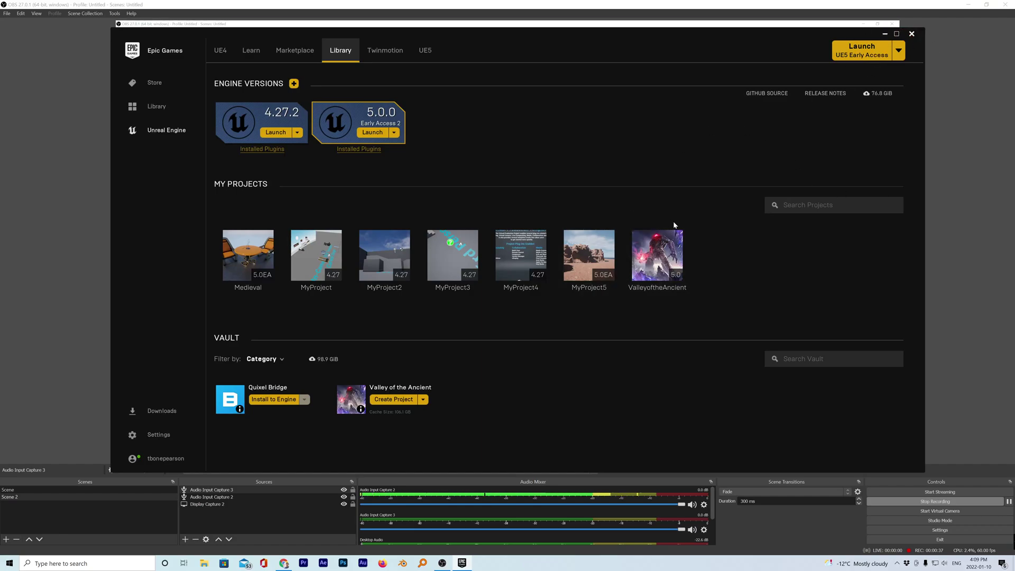
# Step: Launch the ValleyoftheAncient project from the library and bring its editor window to the front
pyautogui.moveTo(669, 257)
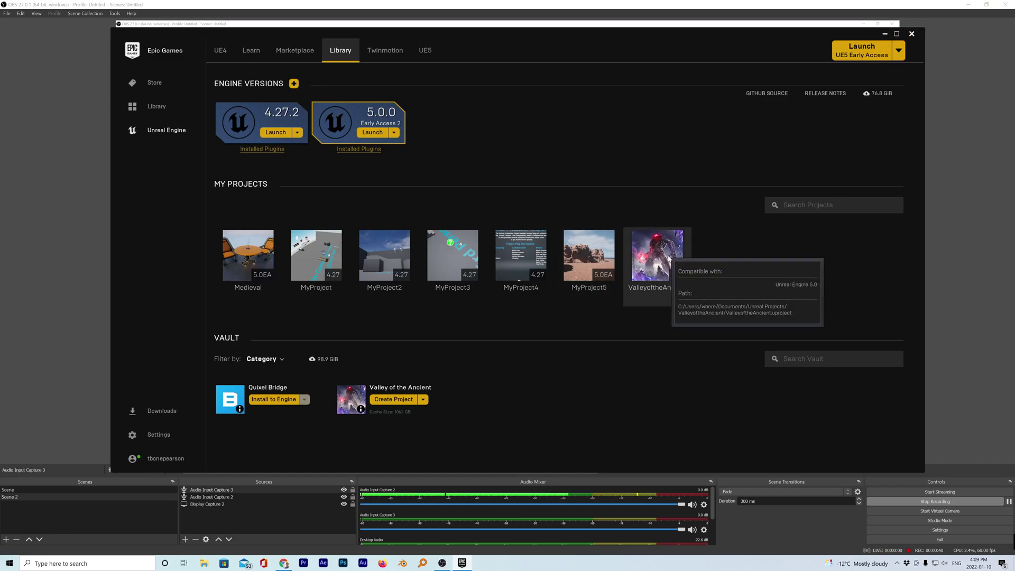
pyautogui.doubleClick(669, 258)
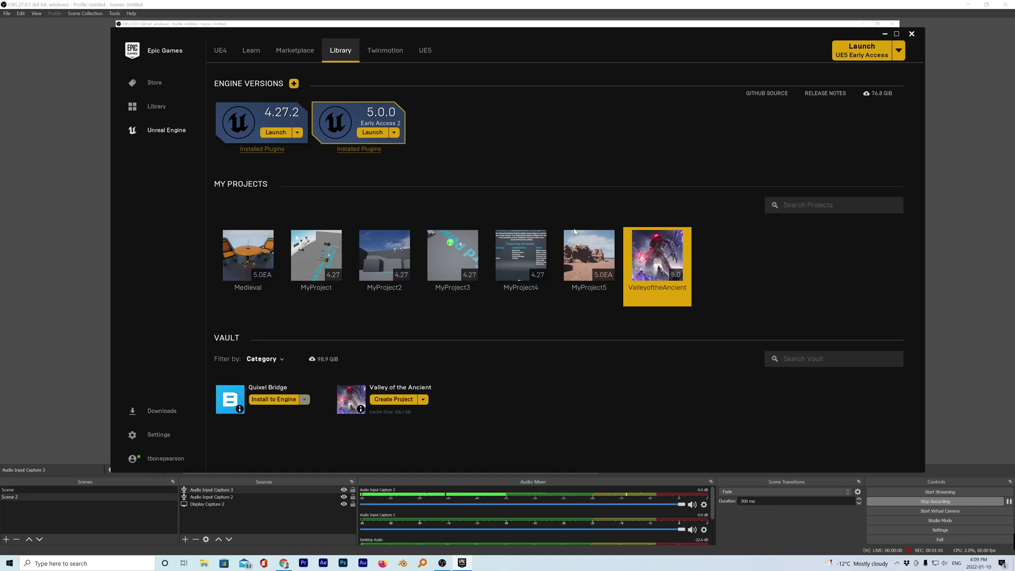
pyautogui.moveTo(668, 270)
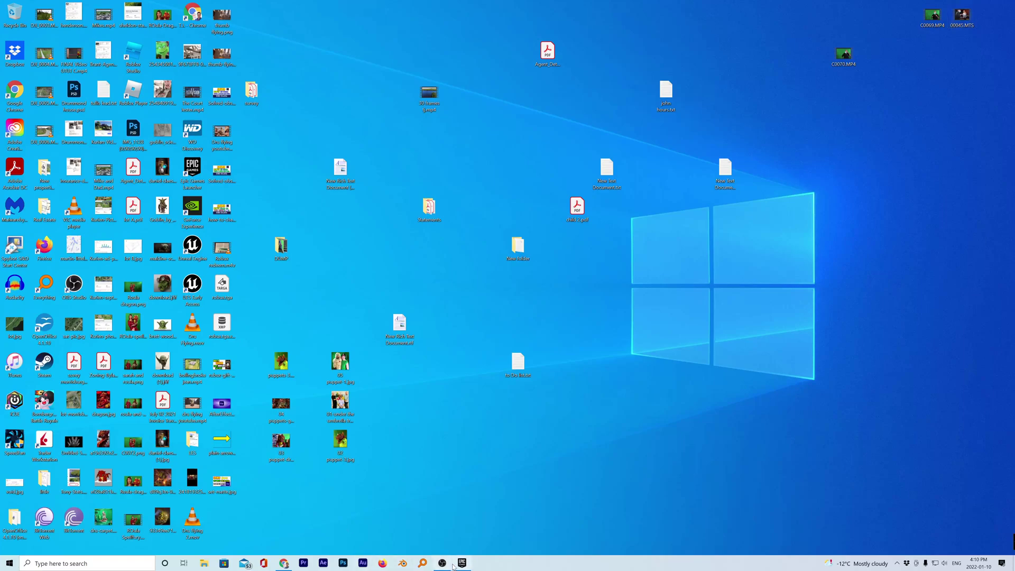
pyautogui.click(462, 563)
pyautogui.doubleClick(667, 245)
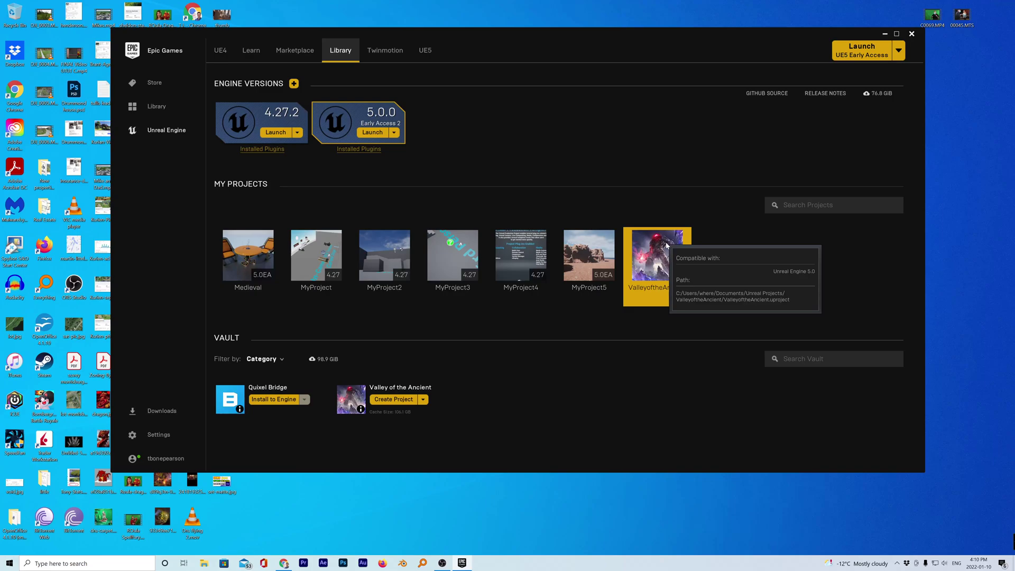
pyautogui.doubleClick(667, 245)
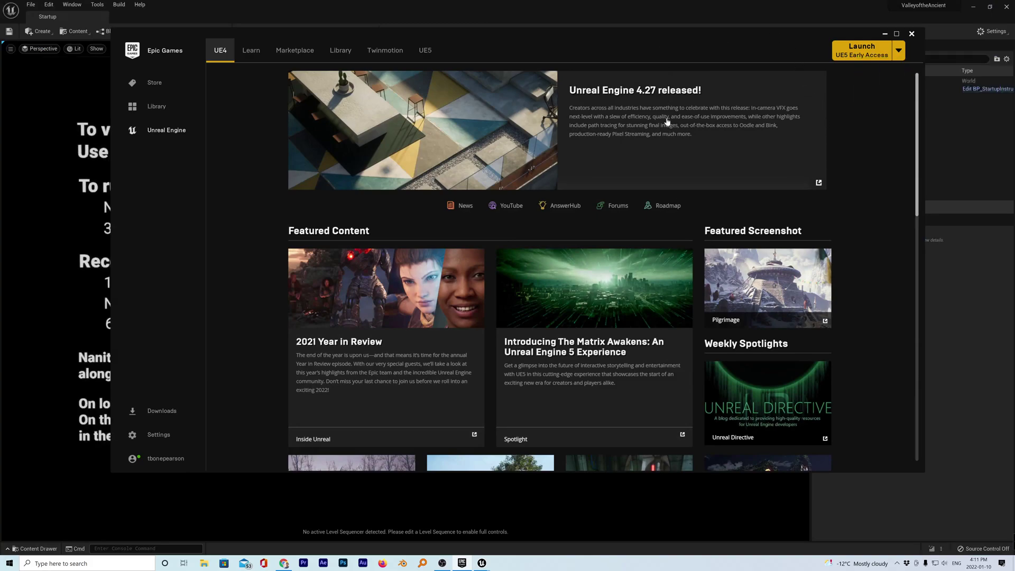
pyautogui.scroll(-7, 635, 280)
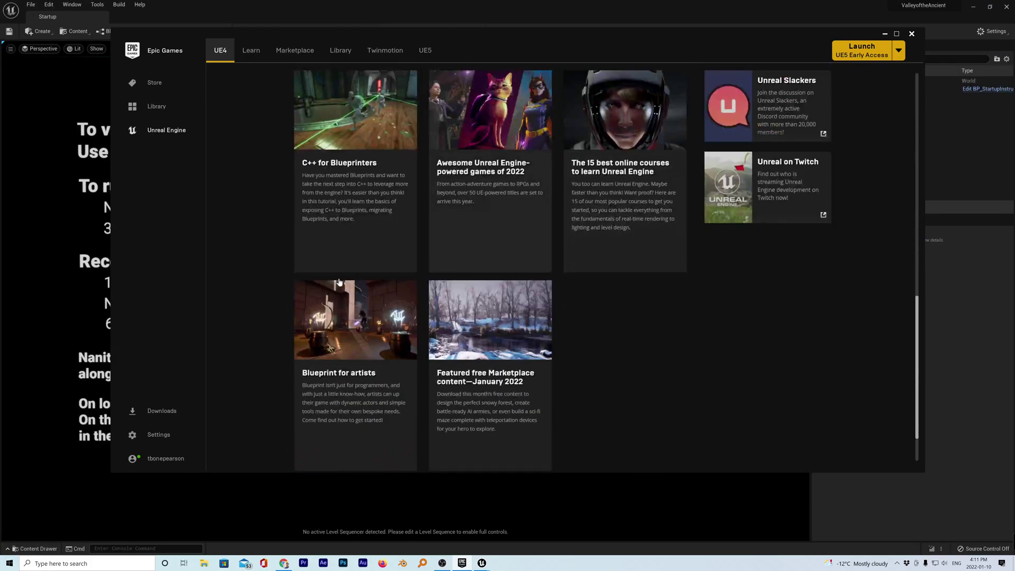
pyautogui.click(26, 249)
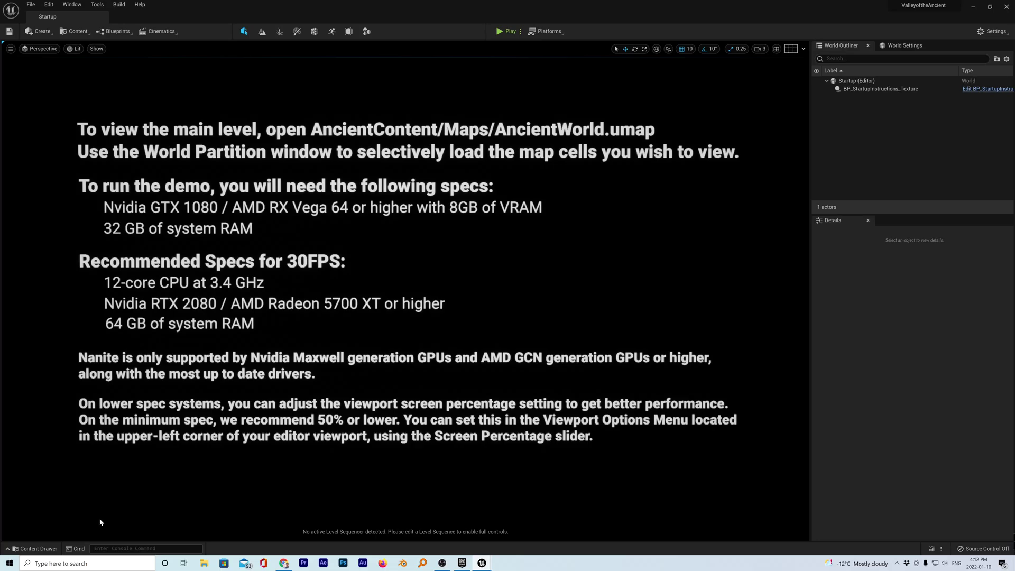
# Step: In File Explorer, browse from Local Disk (C:) through the user's Documents to the Unreal Projects\ValleyoftheAncient folder
pyautogui.click(203, 564)
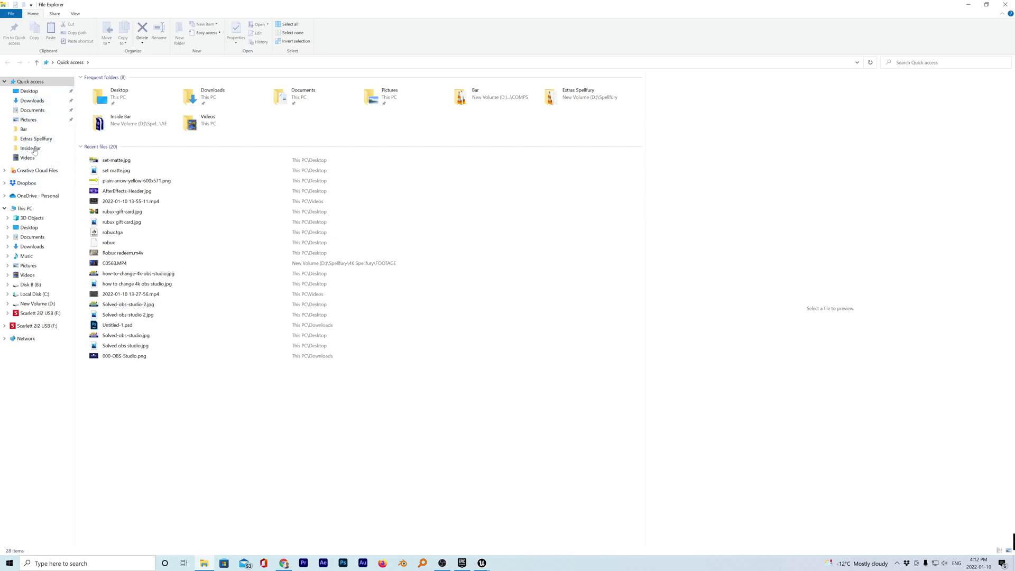
pyautogui.click(32, 297)
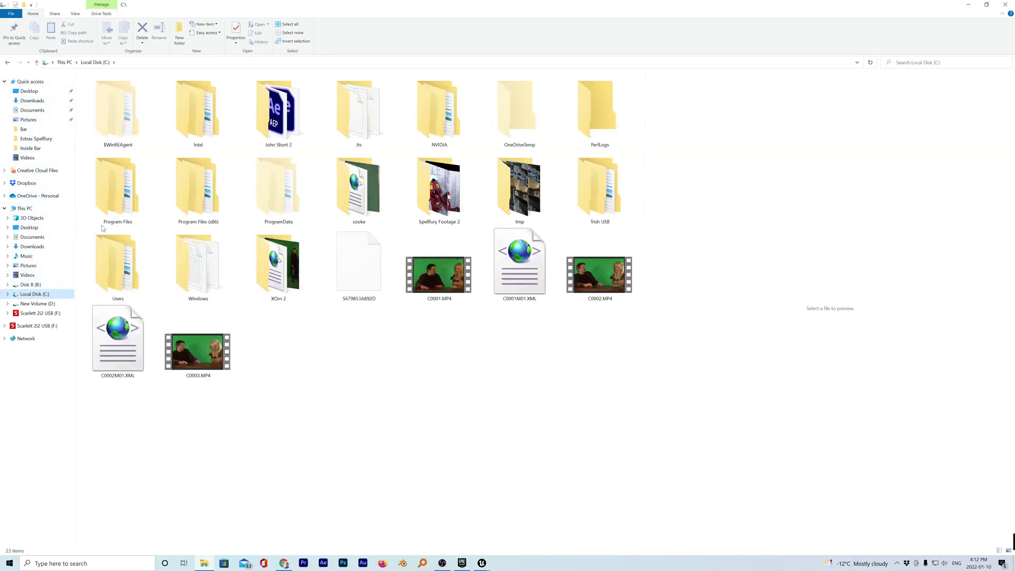
pyautogui.click(127, 260)
pyautogui.doubleClick(127, 260)
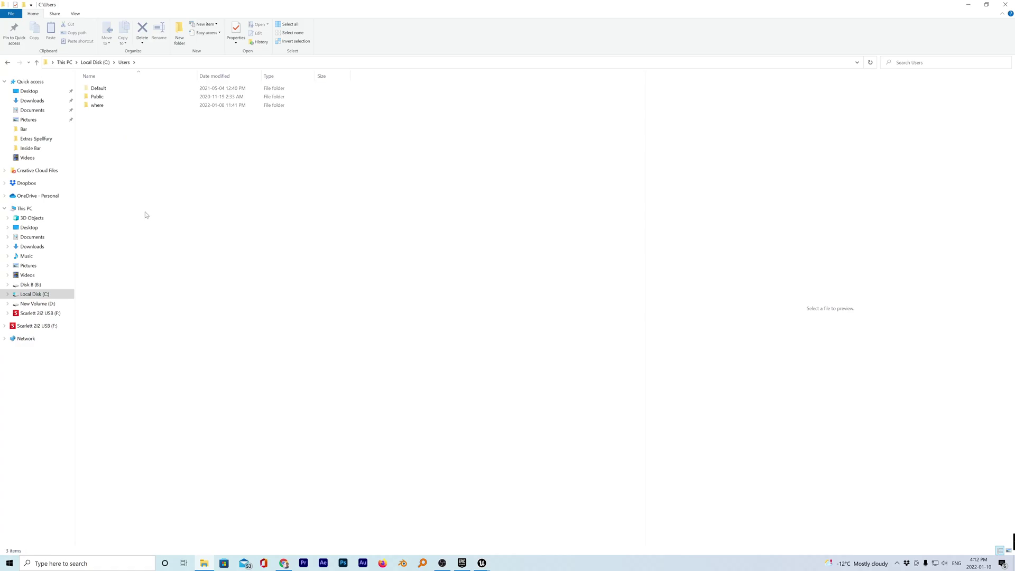
pyautogui.click(109, 105)
pyautogui.doubleClick(109, 105)
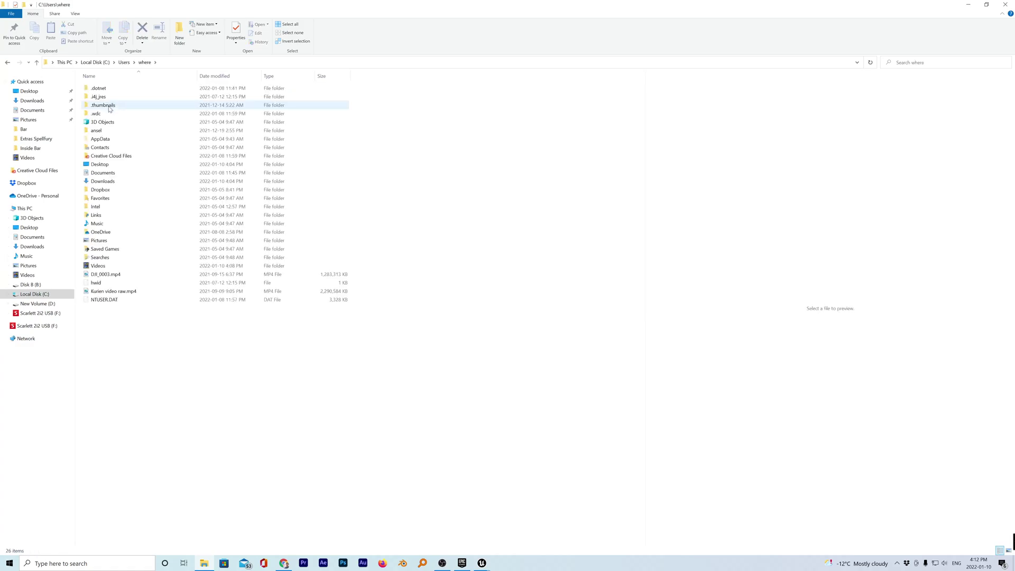
pyautogui.doubleClick(109, 174)
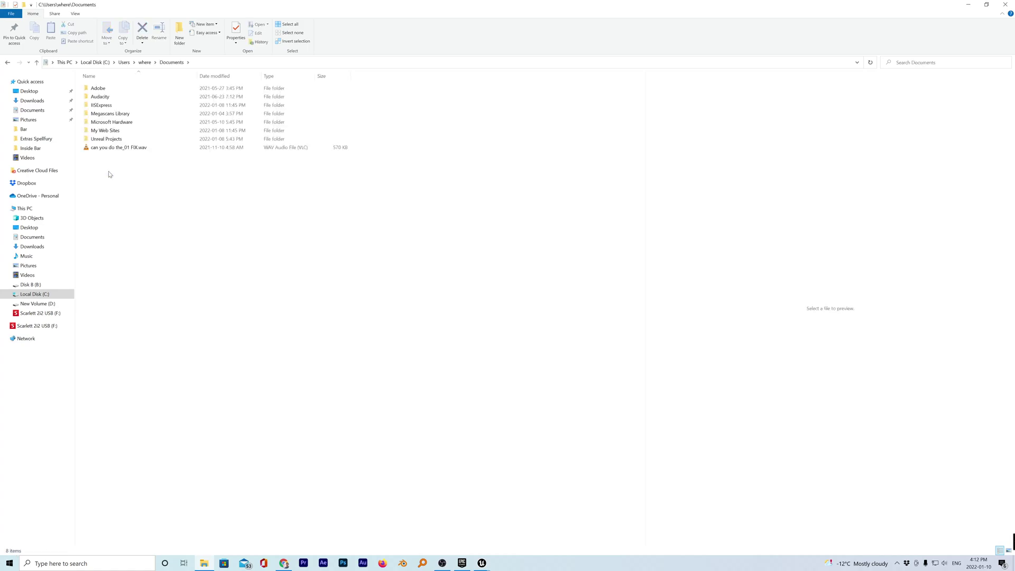
pyautogui.doubleClick(107, 140)
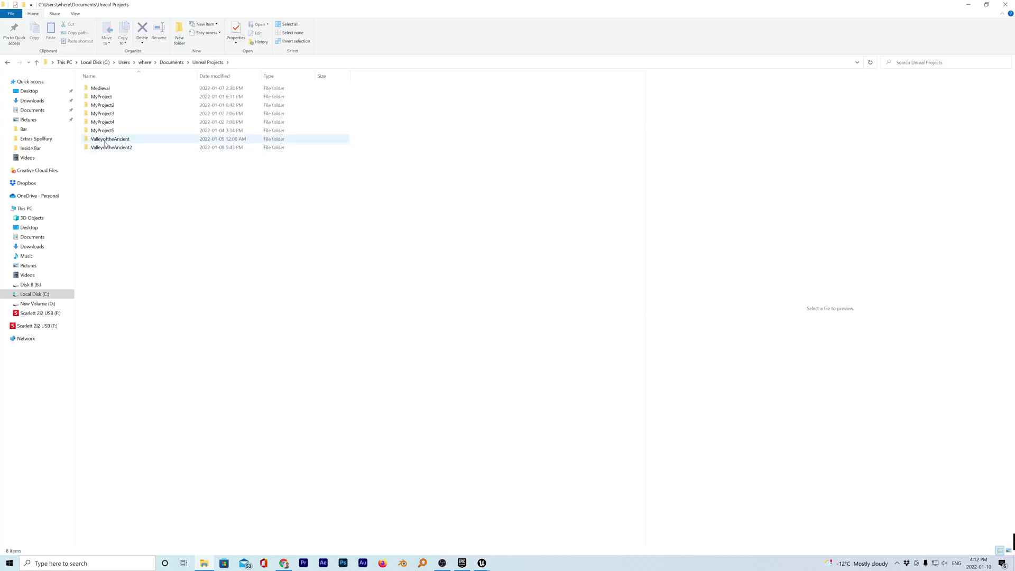
pyautogui.doubleClick(108, 139)
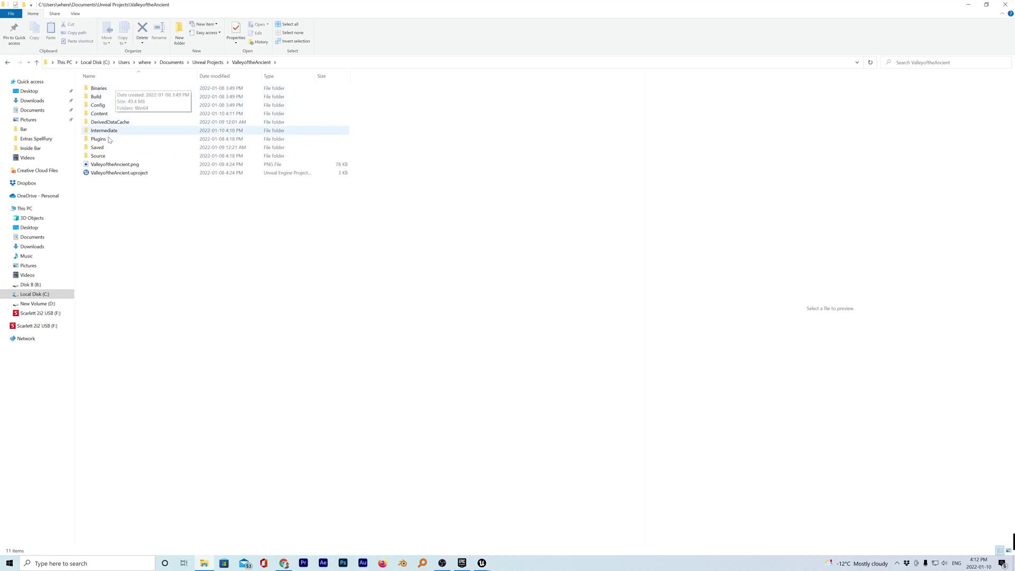
# Step: Open ValleyoftheAncient.uproject and switch to the Unreal Editor window
pyautogui.doubleClick(110, 174)
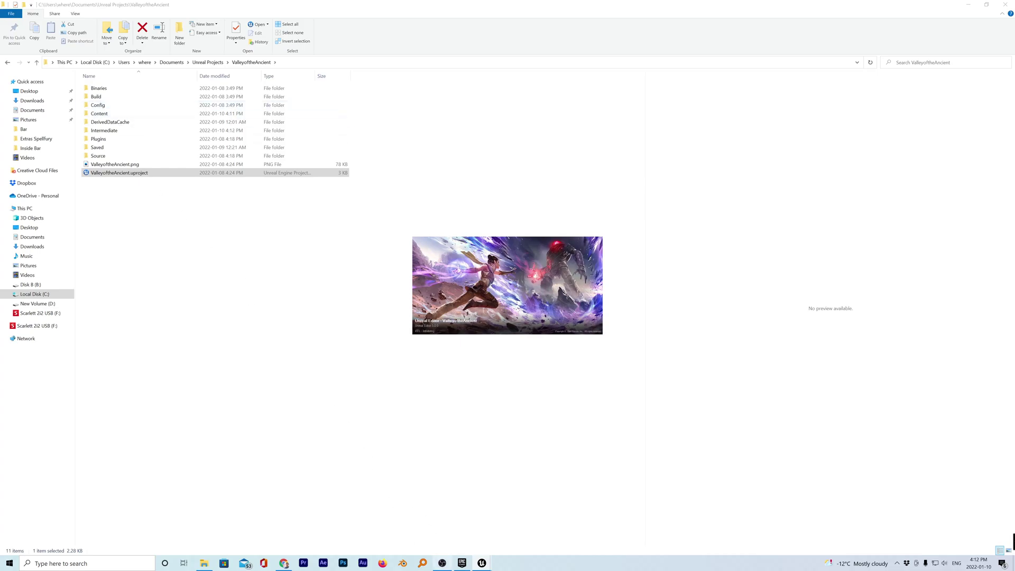
pyautogui.moveTo(479, 564)
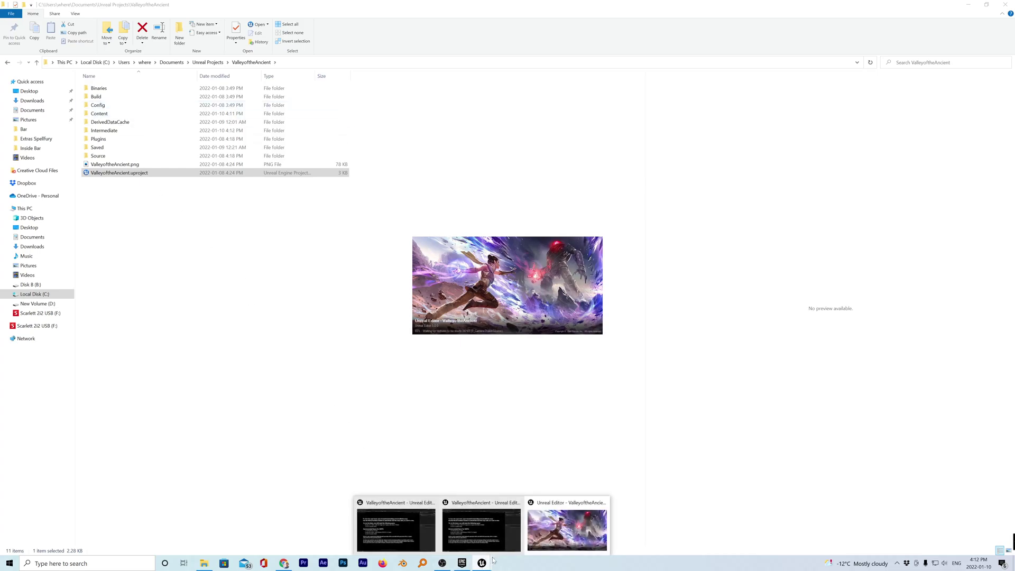
pyautogui.click(483, 540)
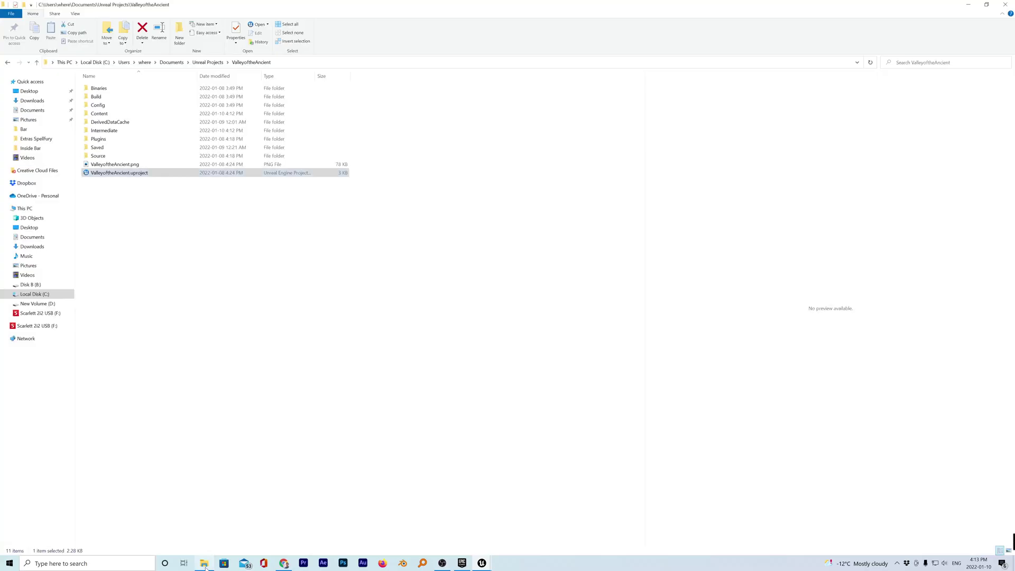
# Step: Return to File Explorer and open the project's Content\AncientContent\Maps folder
pyautogui.click(204, 526)
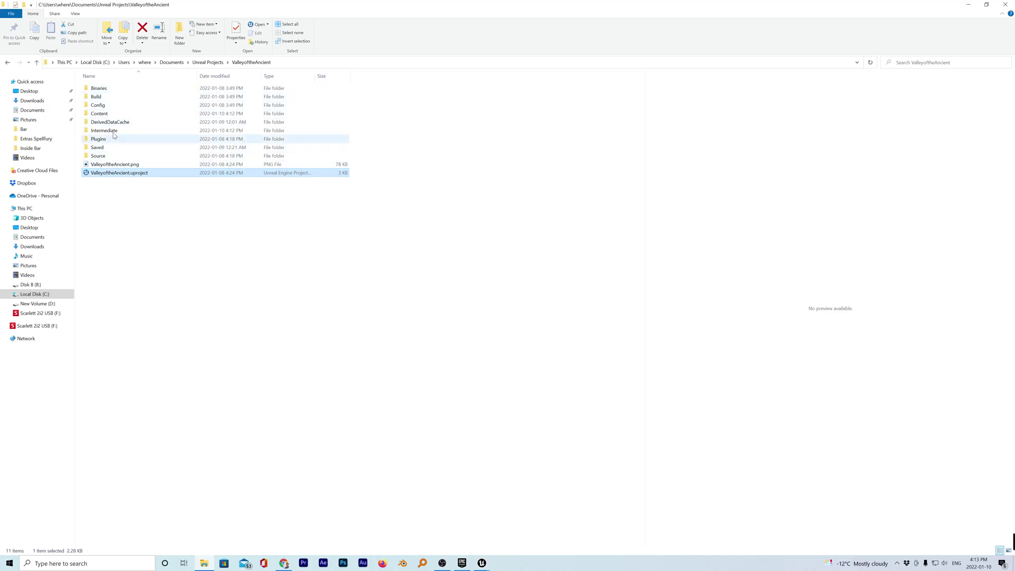
pyautogui.doubleClick(114, 115)
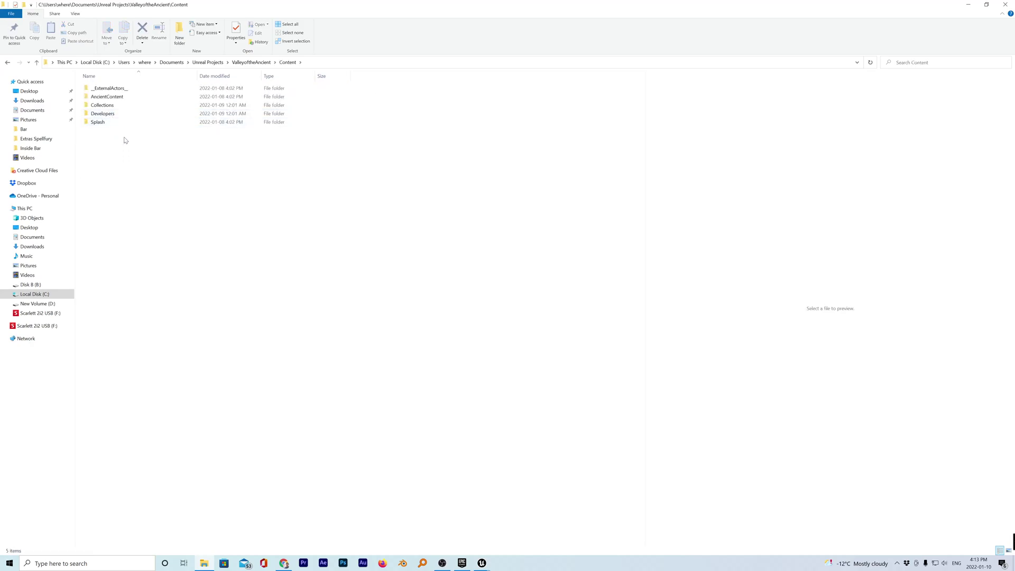
pyautogui.doubleClick(123, 97)
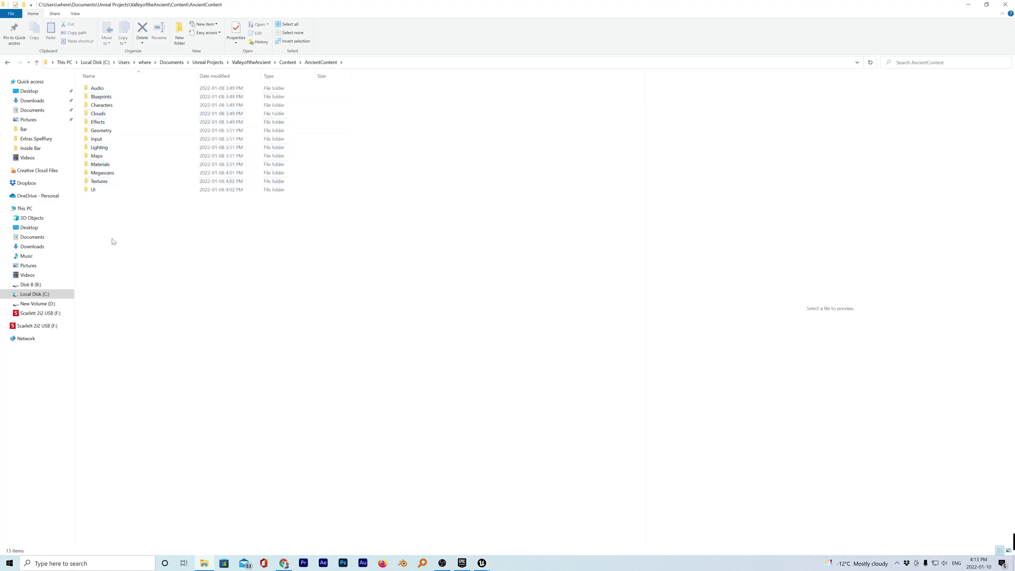
pyautogui.doubleClick(108, 156)
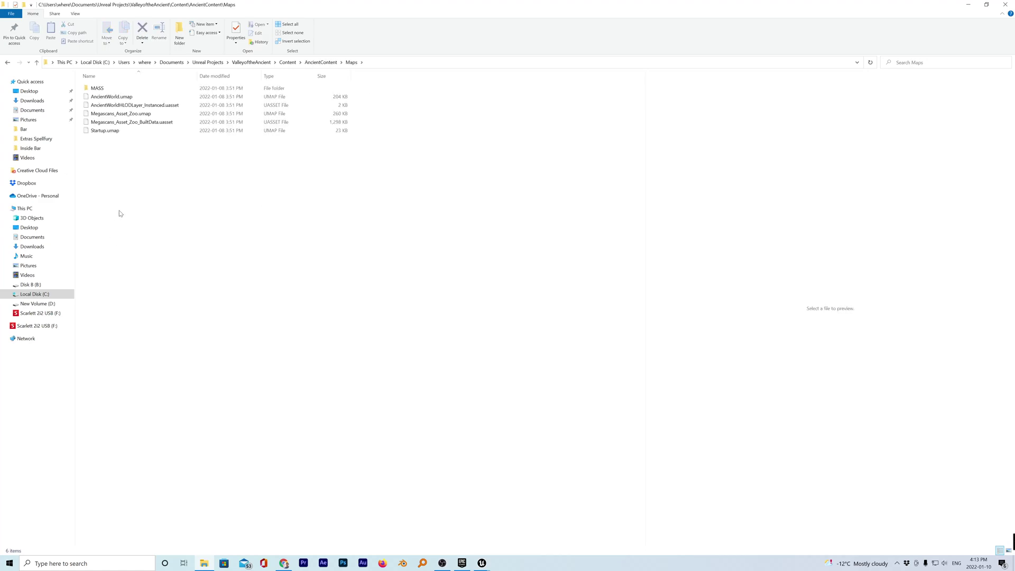
# Step: Try to open AncientWorld.umap with another app from Program Files\Epic Games, without making it the default for .umap files
pyautogui.doubleClick(115, 97)
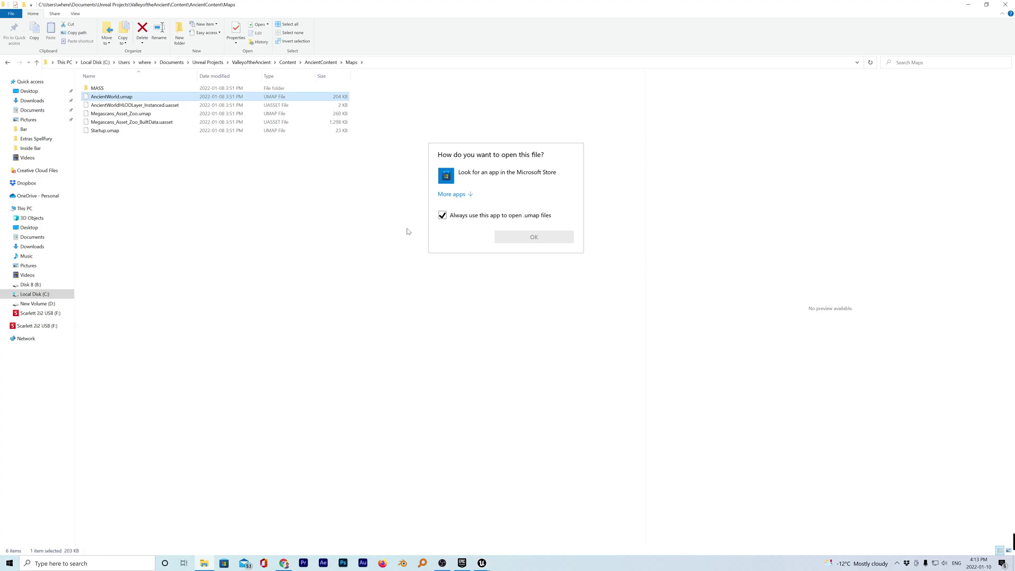
pyautogui.click(443, 216)
pyautogui.click(447, 195)
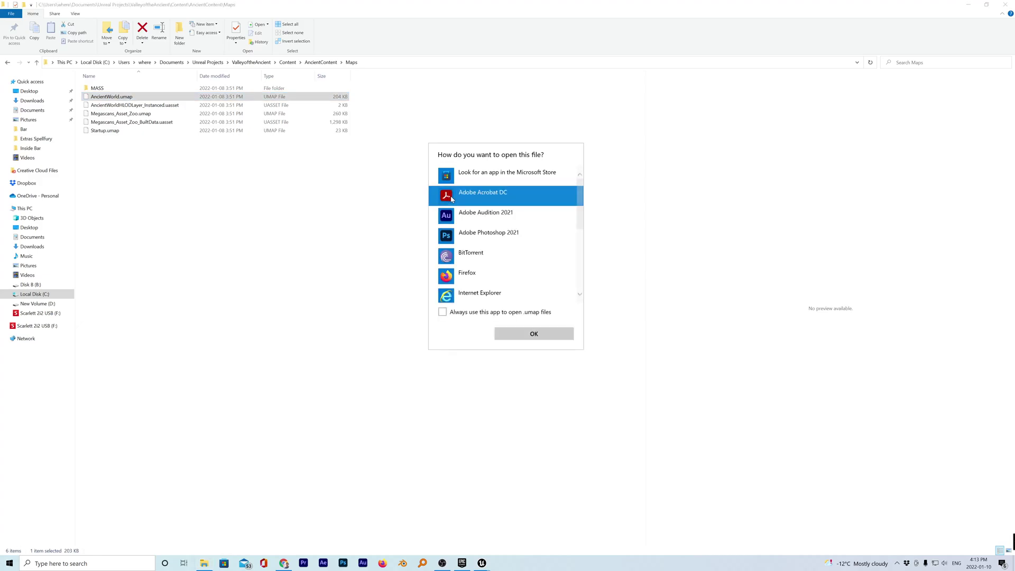
pyautogui.moveTo(584, 211); pyautogui.dragTo(590, 288)
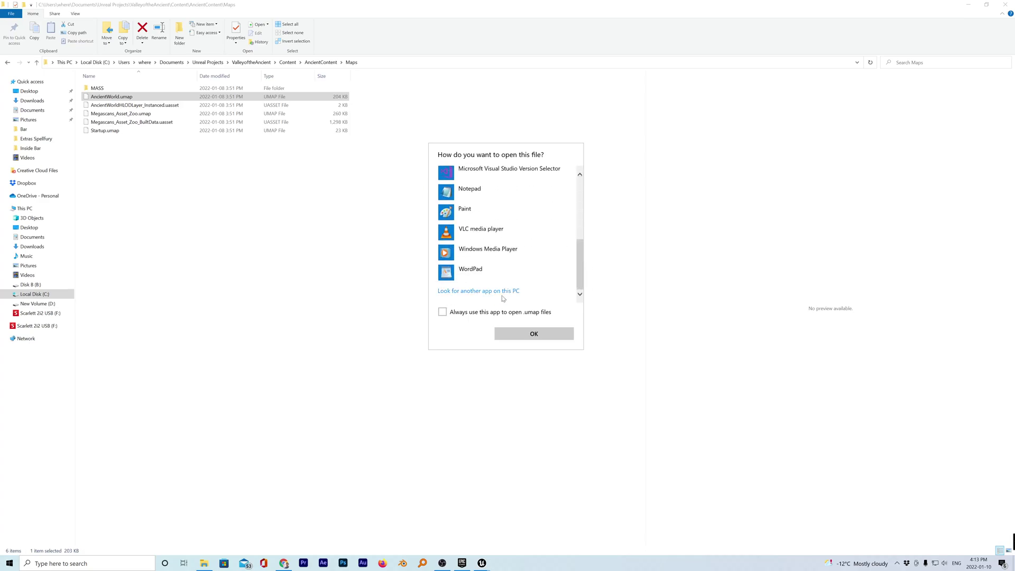
pyautogui.click(496, 292)
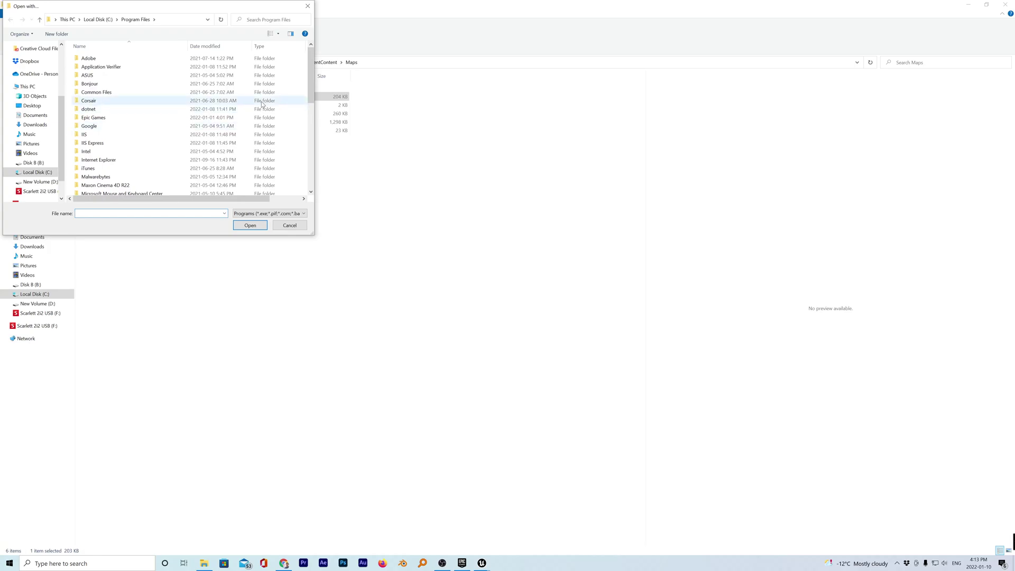
pyautogui.moveTo(313, 71)
pyautogui.mouseDown()
pyautogui.moveTo(319, 175)
pyautogui.moveTo(306, 68)
pyautogui.mouseUp()
pyautogui.doubleClick(144, 118)
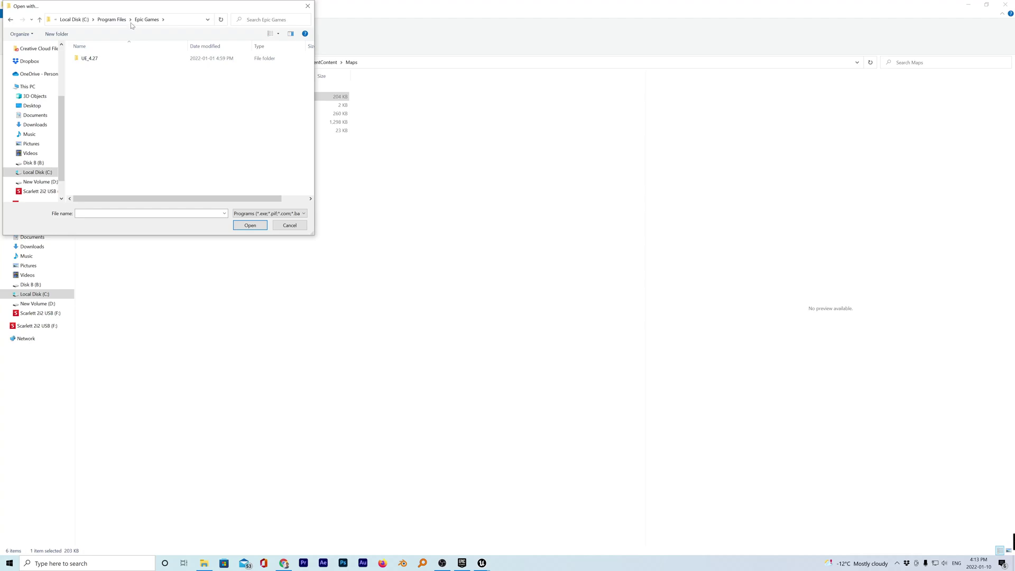
pyautogui.click(307, 6)
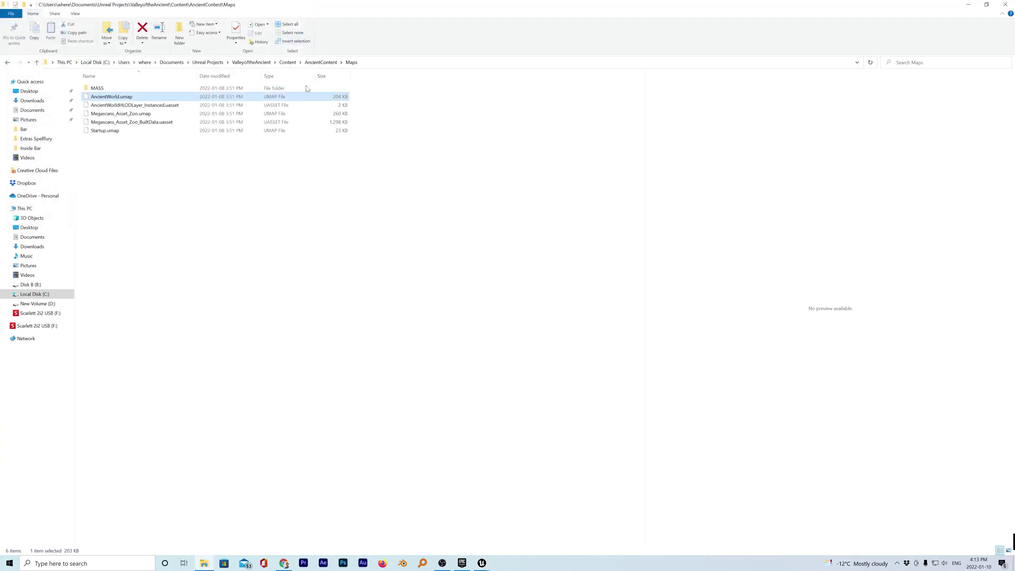
pyautogui.rightClick(141, 98)
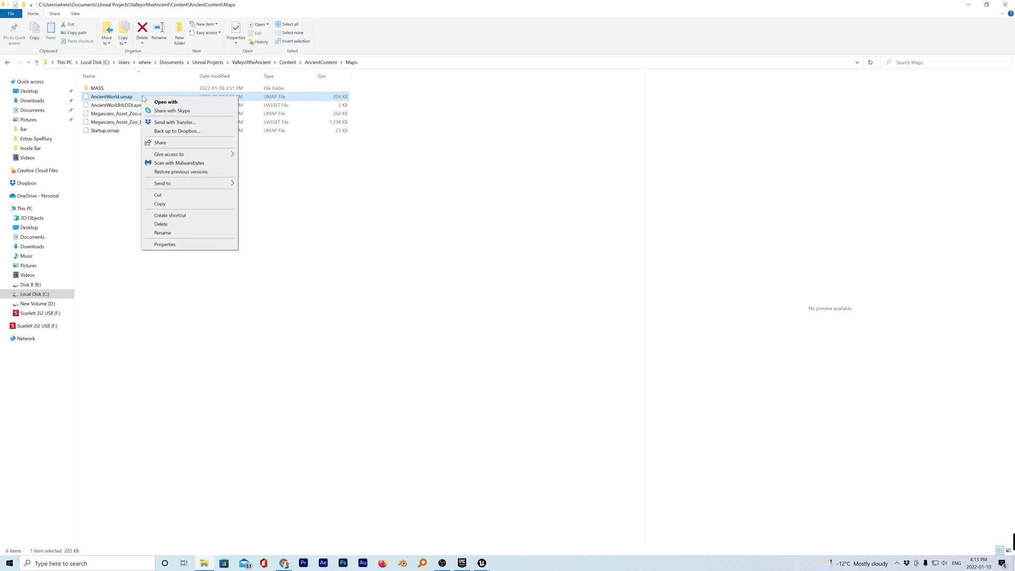
pyautogui.click(165, 102)
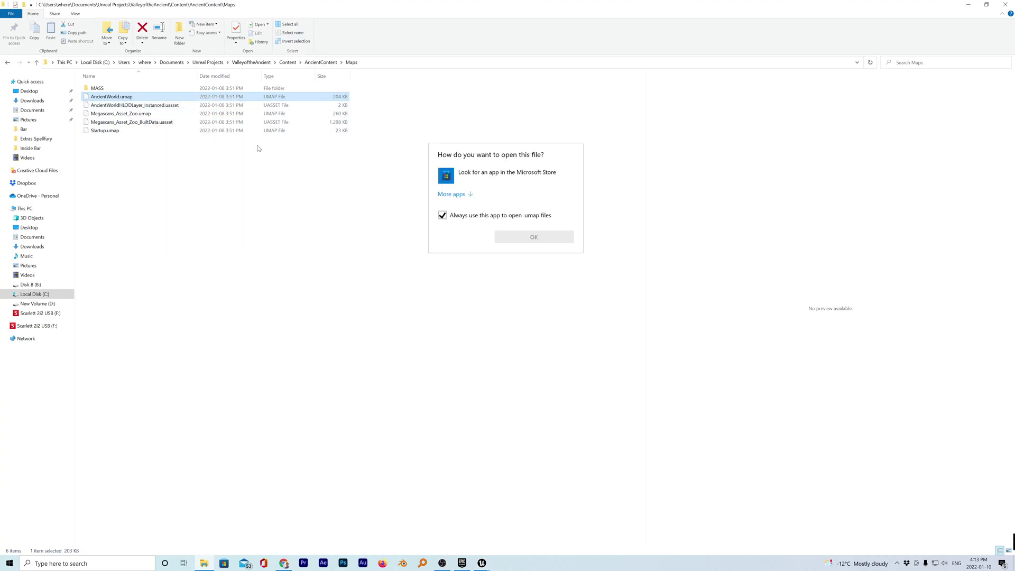
pyautogui.click(443, 215)
pyautogui.press('Escape')
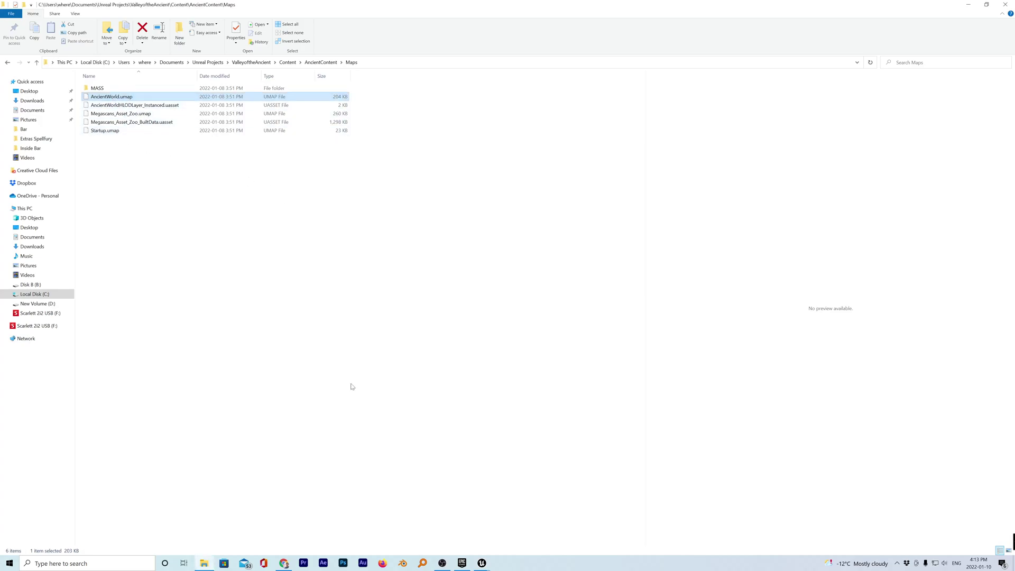
# Step: Reread the startup instructions in the Unreal Editor window, and look inside the MASS folder in File Explorer
pyautogui.click(481, 563)
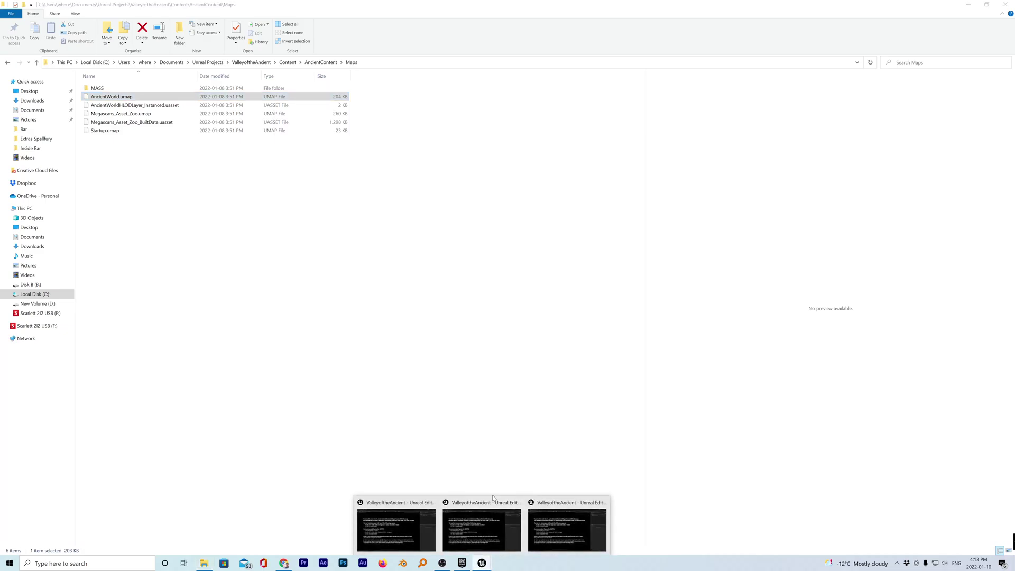
pyautogui.click(497, 505)
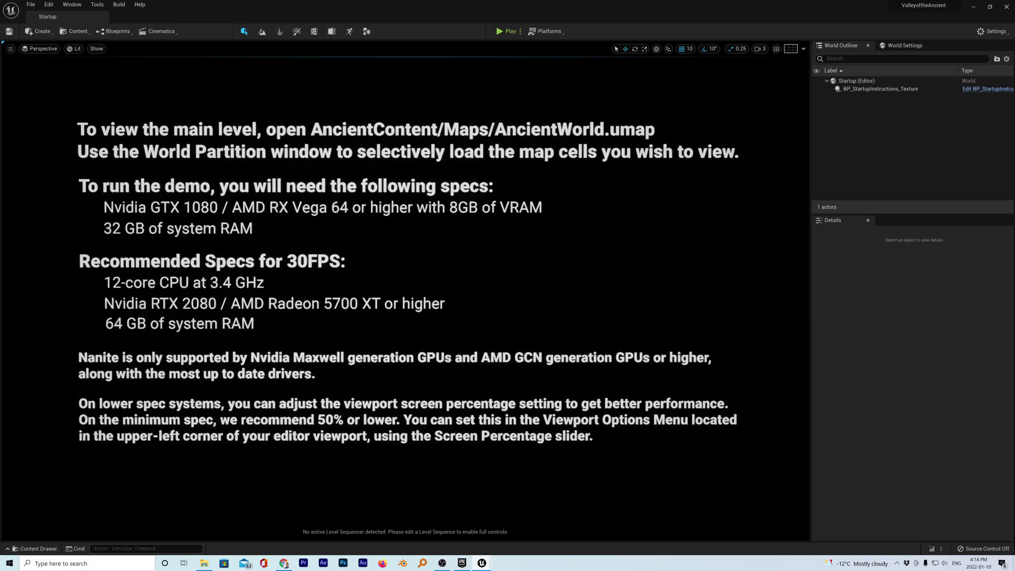
pyautogui.click(203, 565)
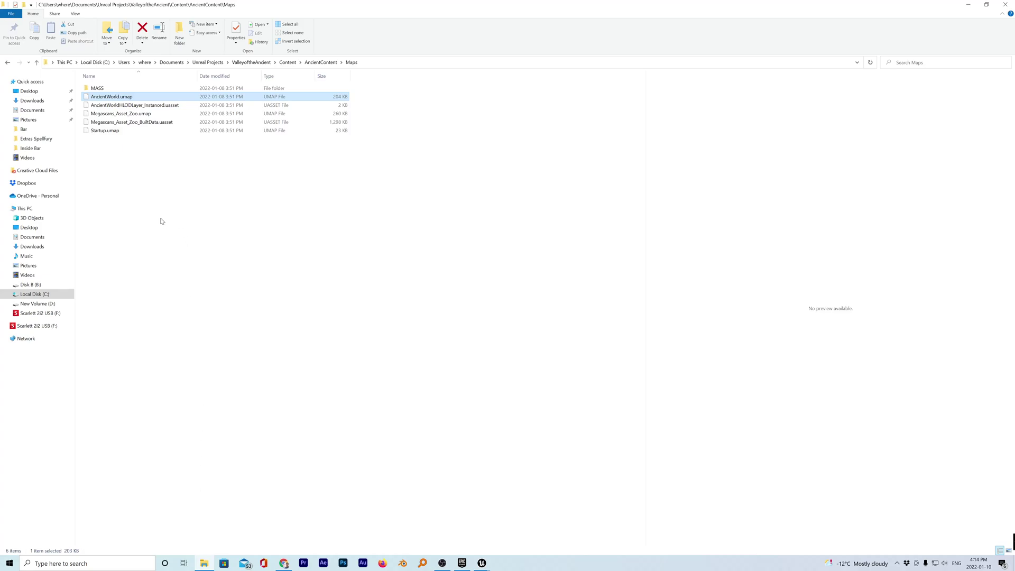
pyautogui.doubleClick(98, 89)
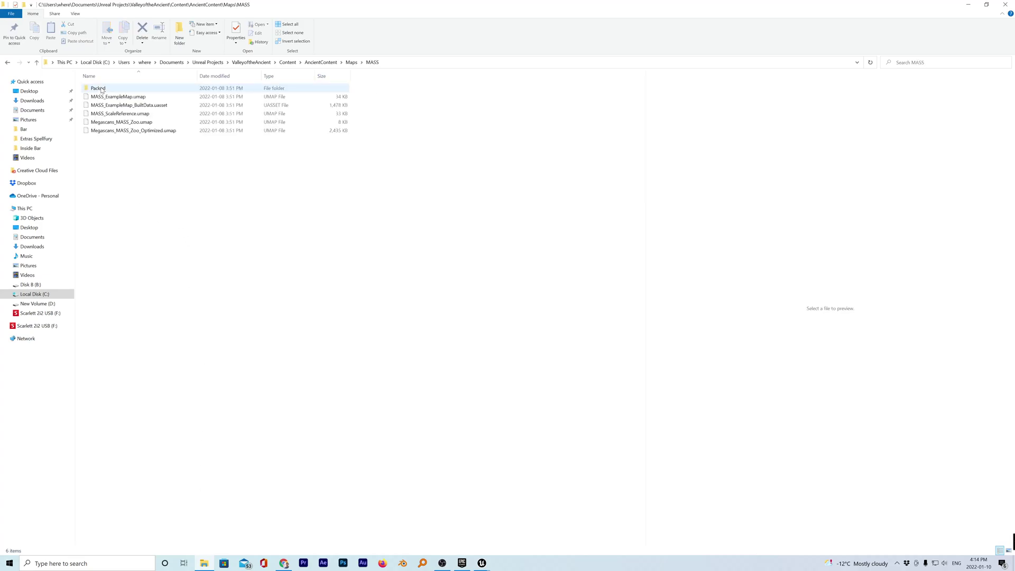
pyautogui.click(8, 64)
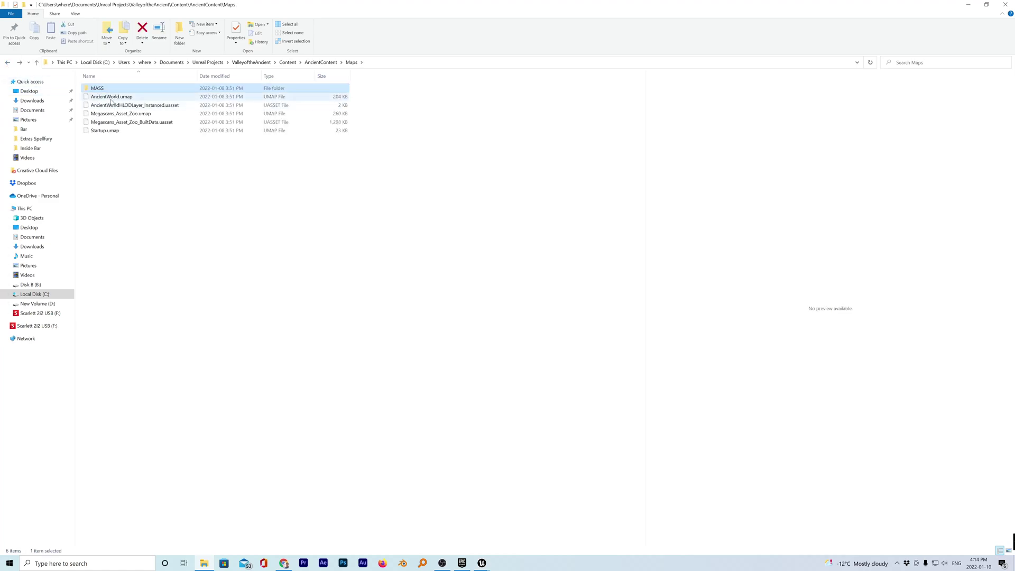
# Step: Try to find a program for opening AncientWorld.umap in Program Files\Epic Games\UE_4.27, without making it the default for .umap files
pyautogui.rightClick(110, 99)
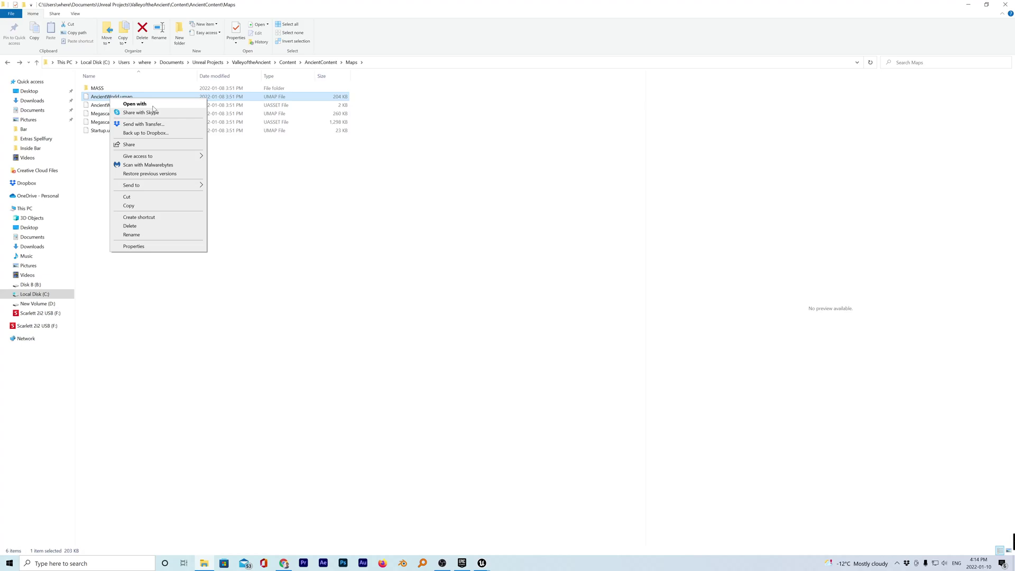
pyautogui.click(153, 105)
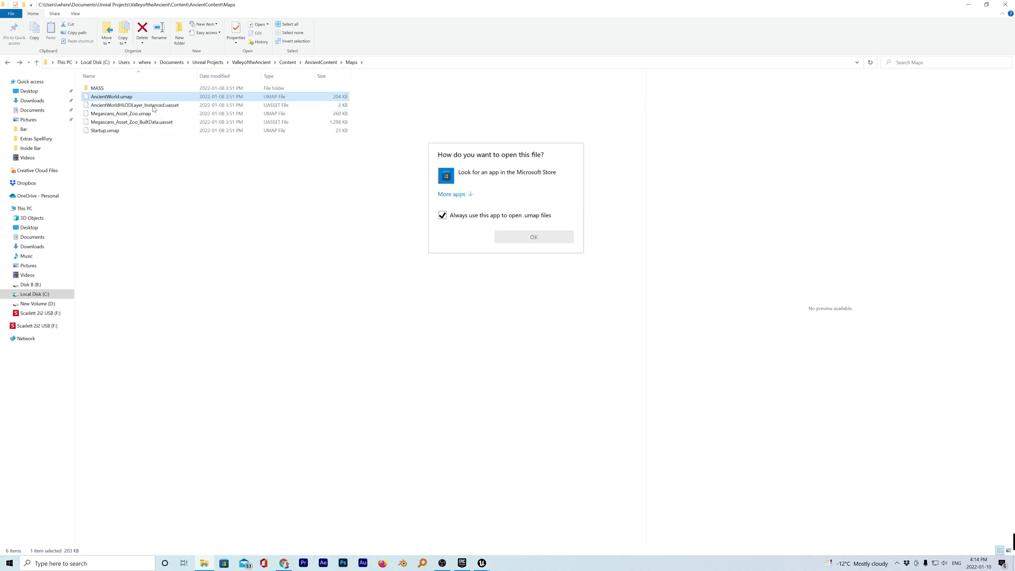
pyautogui.click(443, 216)
pyautogui.click(451, 194)
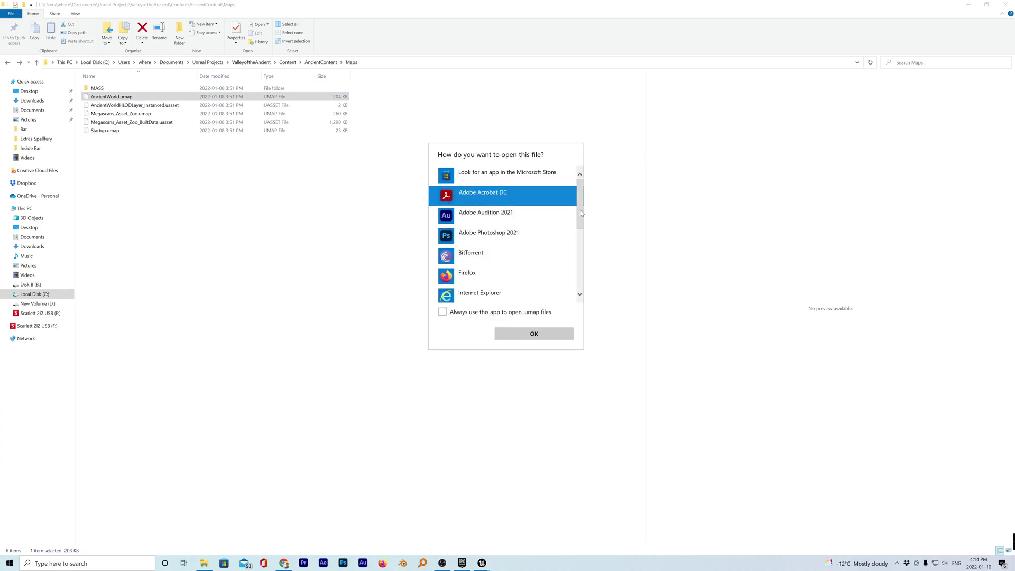
pyautogui.moveTo(581, 212); pyautogui.dragTo(593, 297)
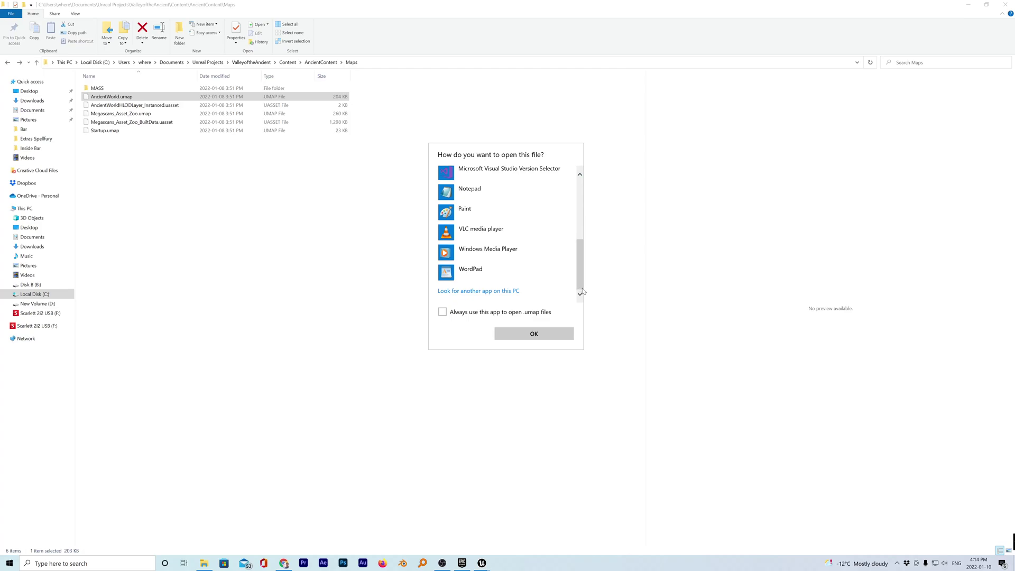
pyautogui.click(502, 292)
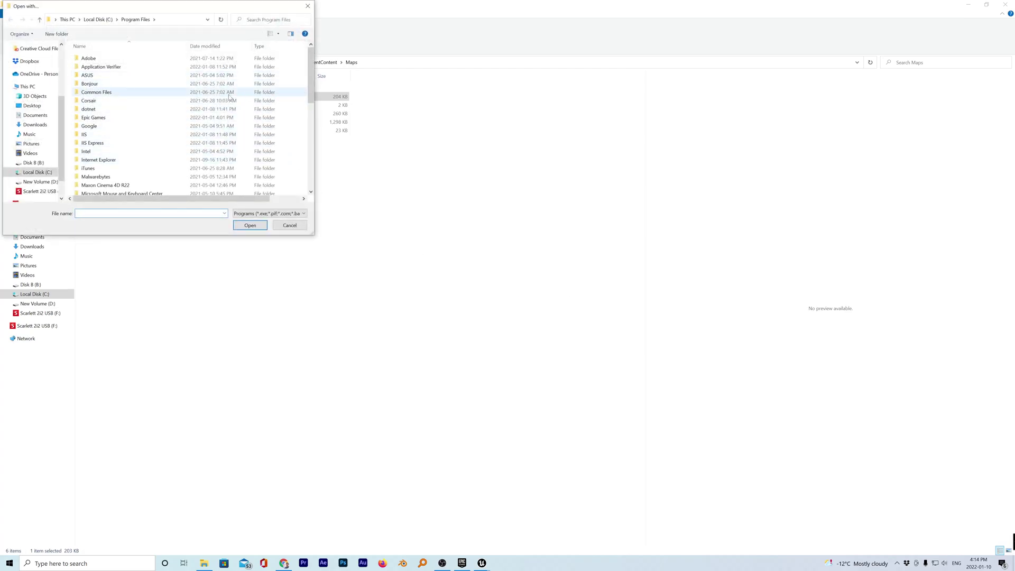
pyautogui.doubleClick(143, 117)
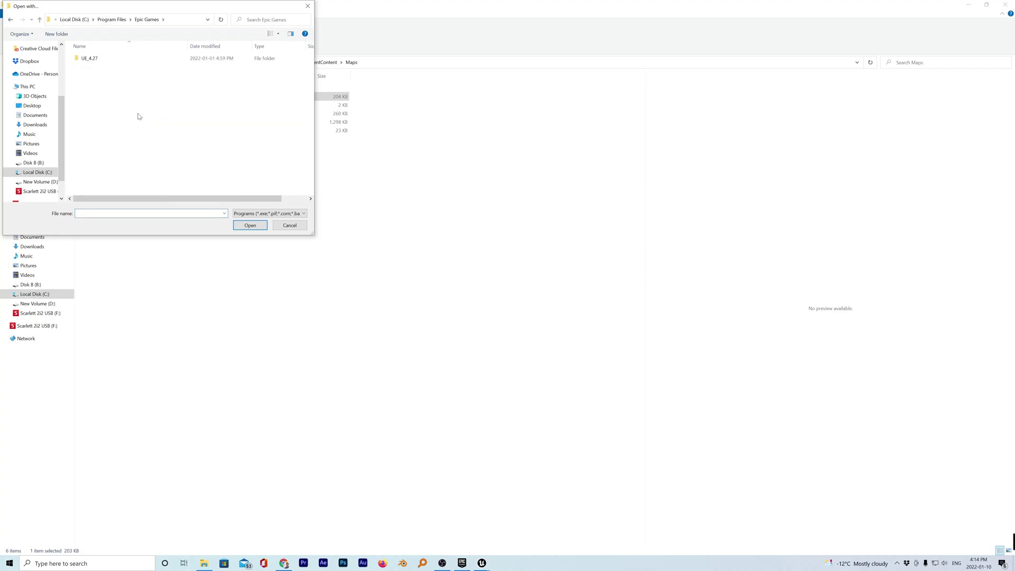
pyautogui.doubleClick(108, 60)
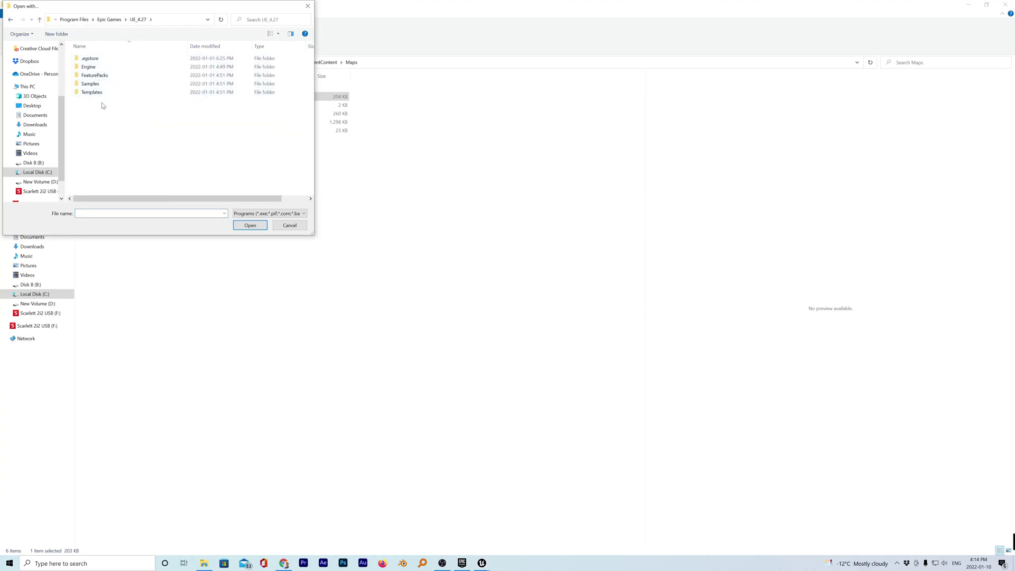
pyautogui.doubleClick(104, 68)
pyautogui.click(117, 19)
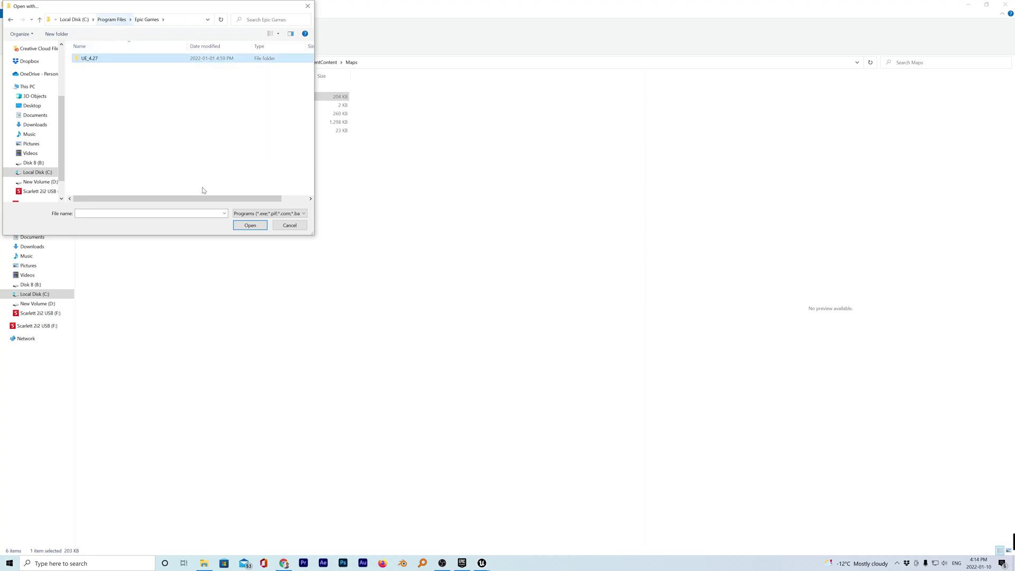
# Step: Switch to the Unreal Editor and load AncientWorld from the recently opened levels
pyautogui.click(482, 563)
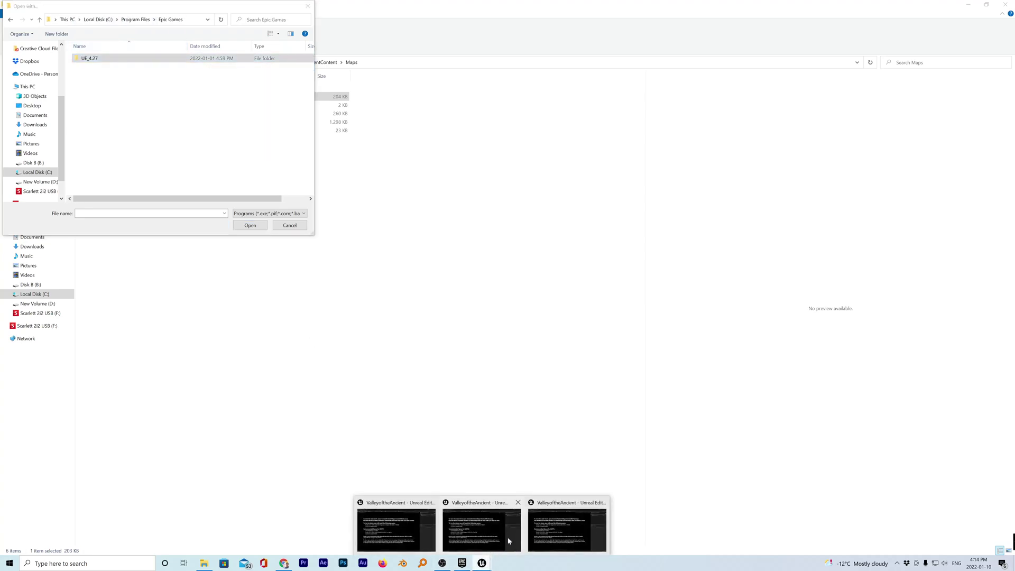
pyautogui.click(548, 531)
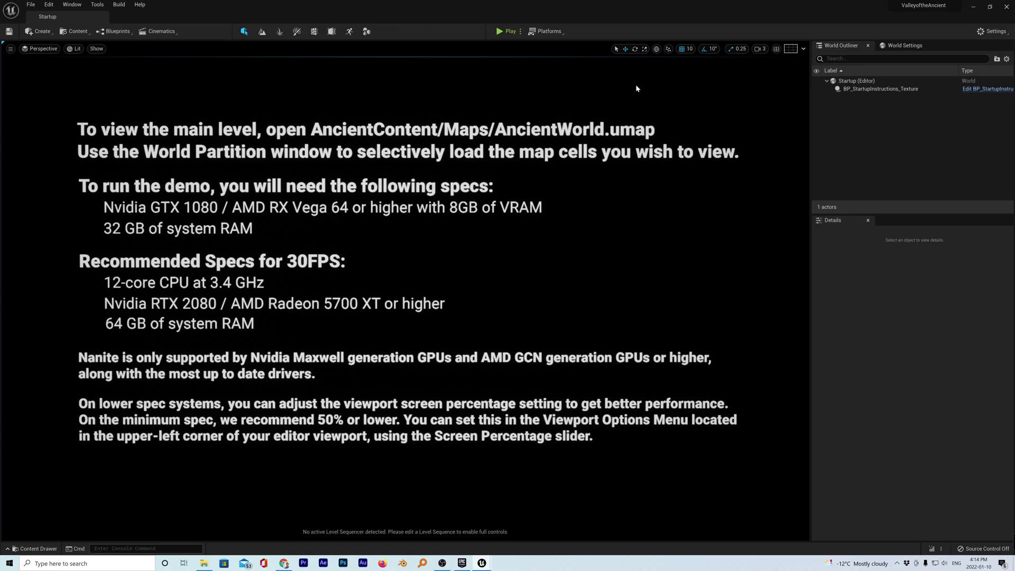
pyautogui.click(32, 4)
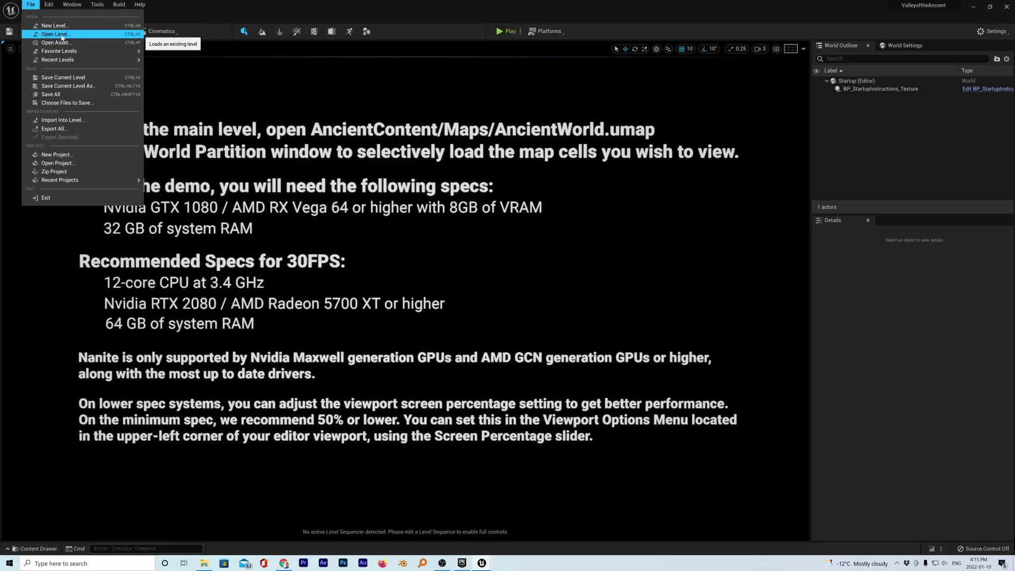
pyautogui.moveTo(135, 62)
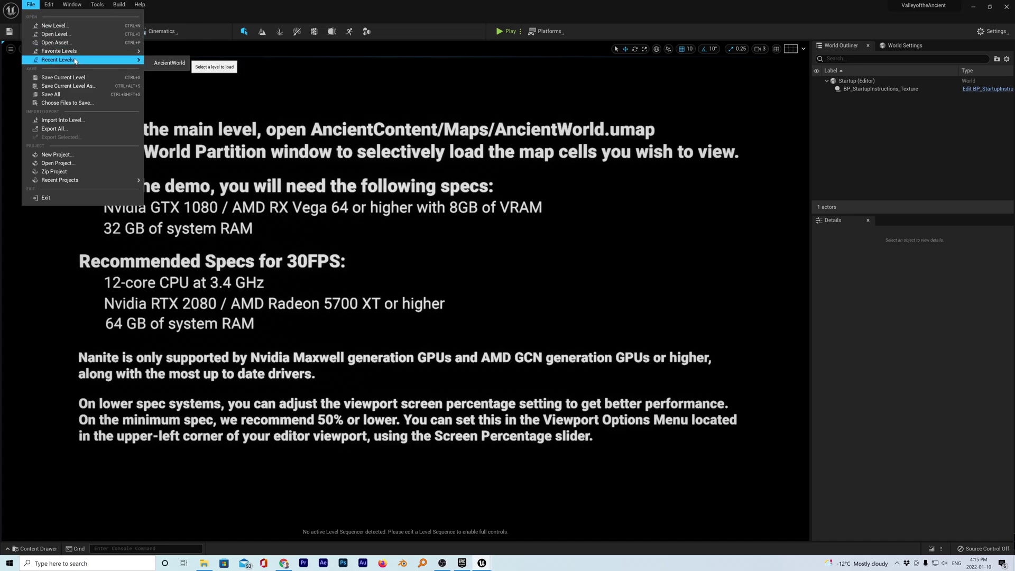
pyautogui.click(158, 65)
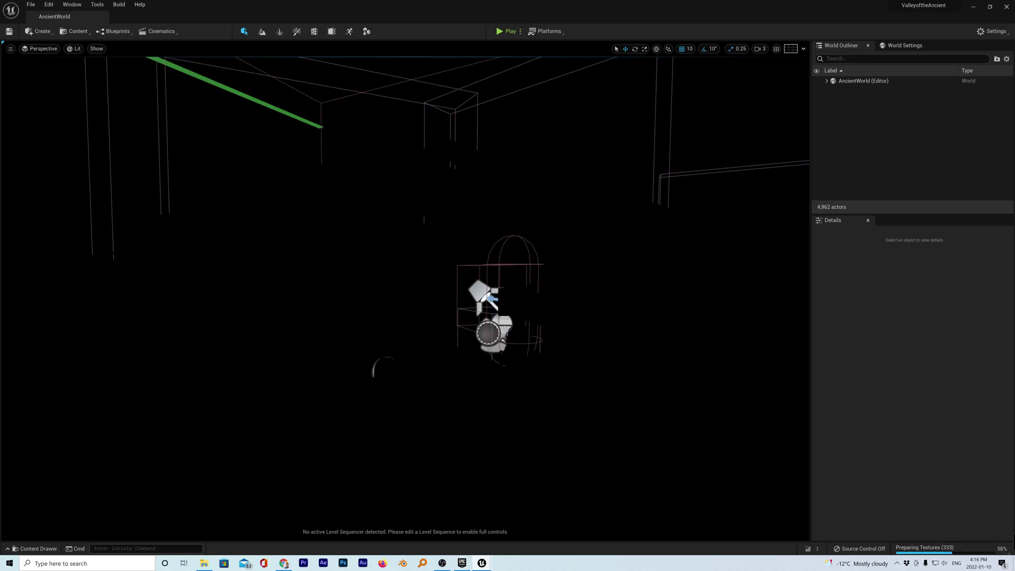
pyautogui.press('s')
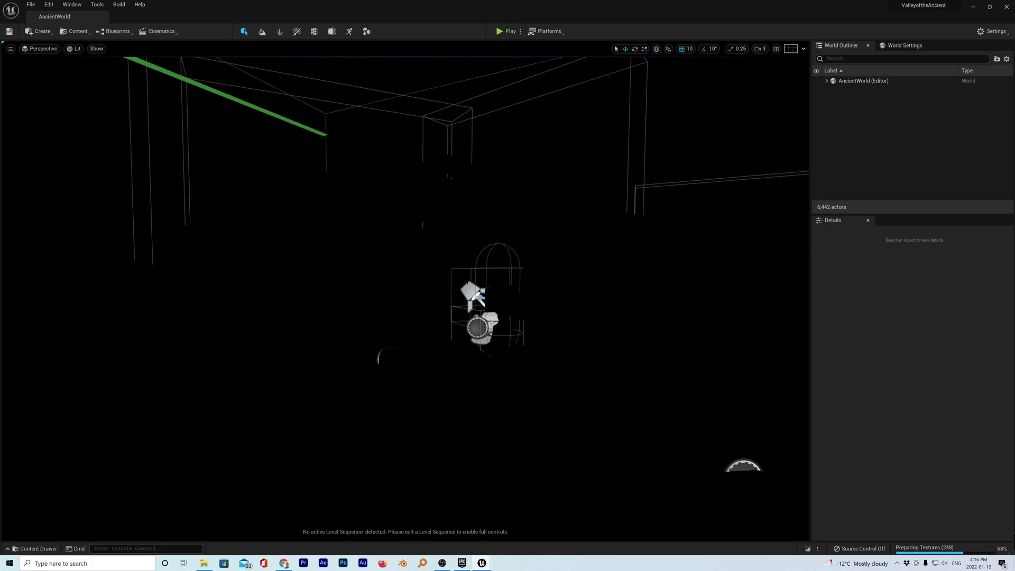
pyautogui.press('s')
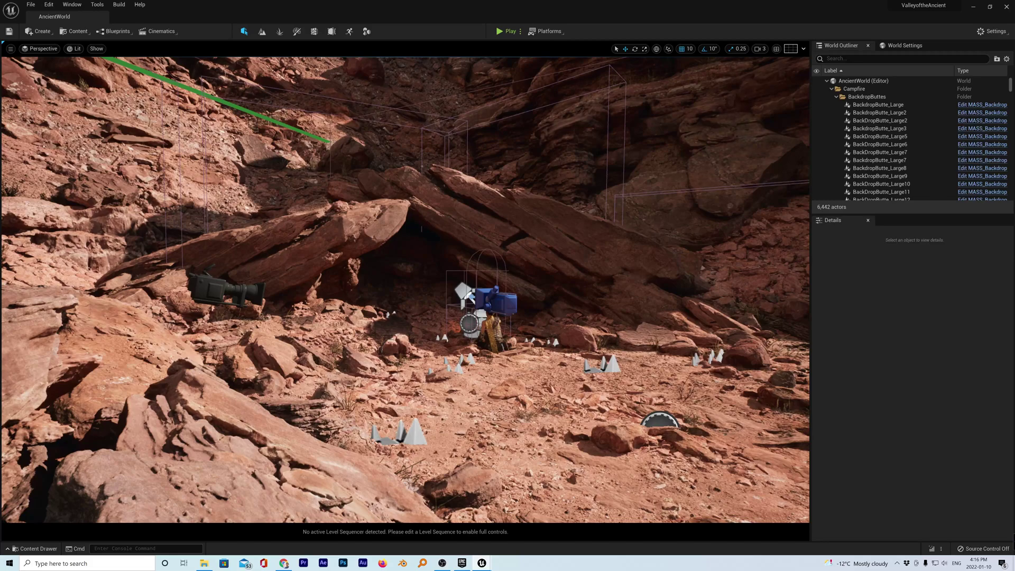
# Step: Check the Screen Percentage advice in another editor window's startup instructions, and return to the AncientWorld window
pyautogui.click(10, 50)
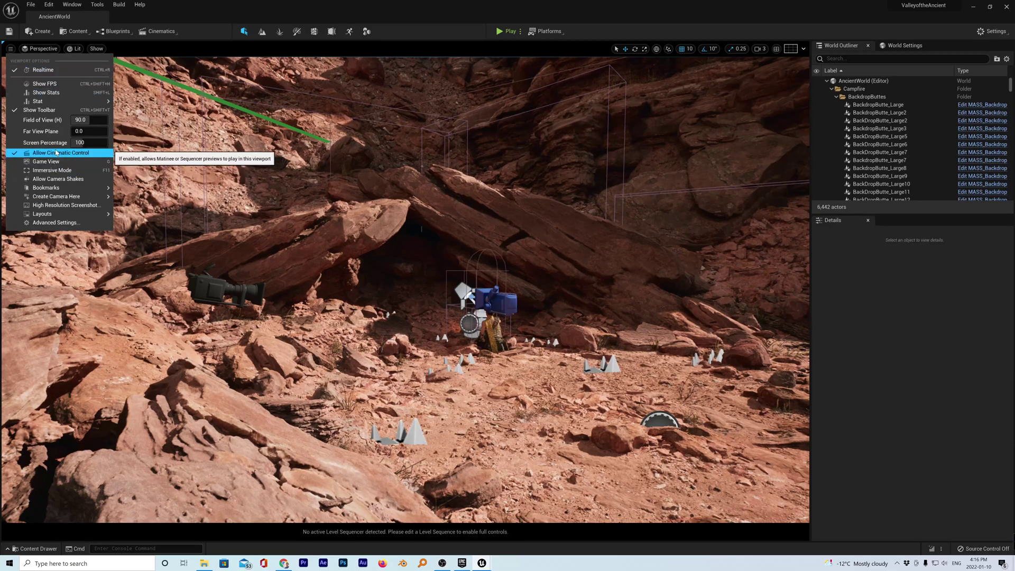
pyautogui.click(481, 564)
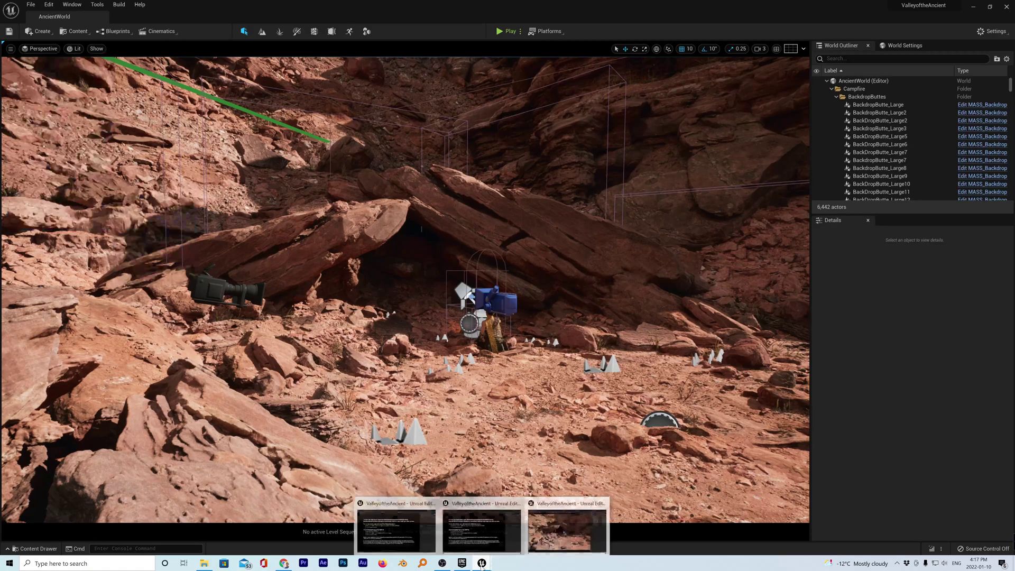
pyautogui.click(474, 531)
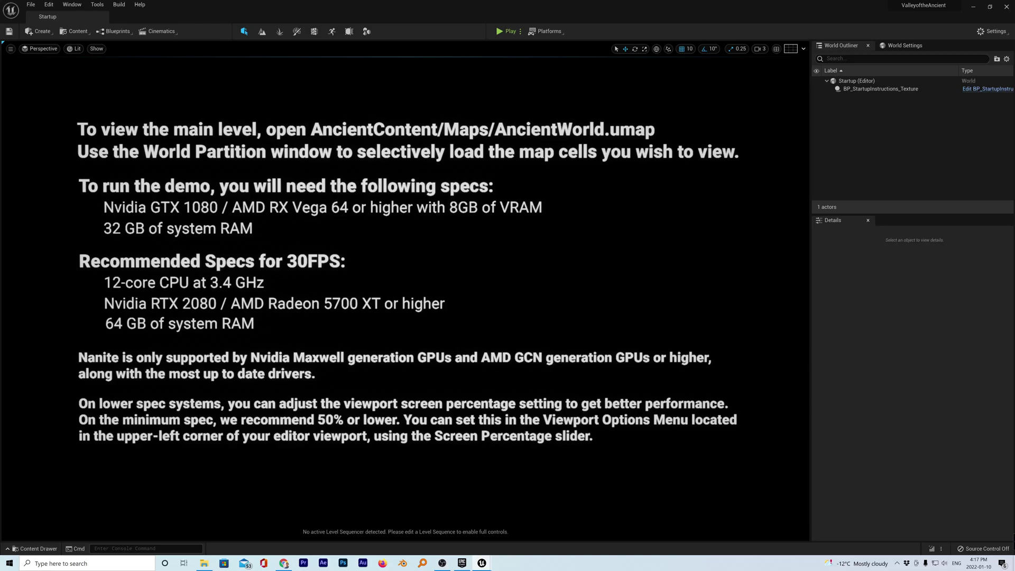
pyautogui.moveTo(491, 565)
pyautogui.click(555, 538)
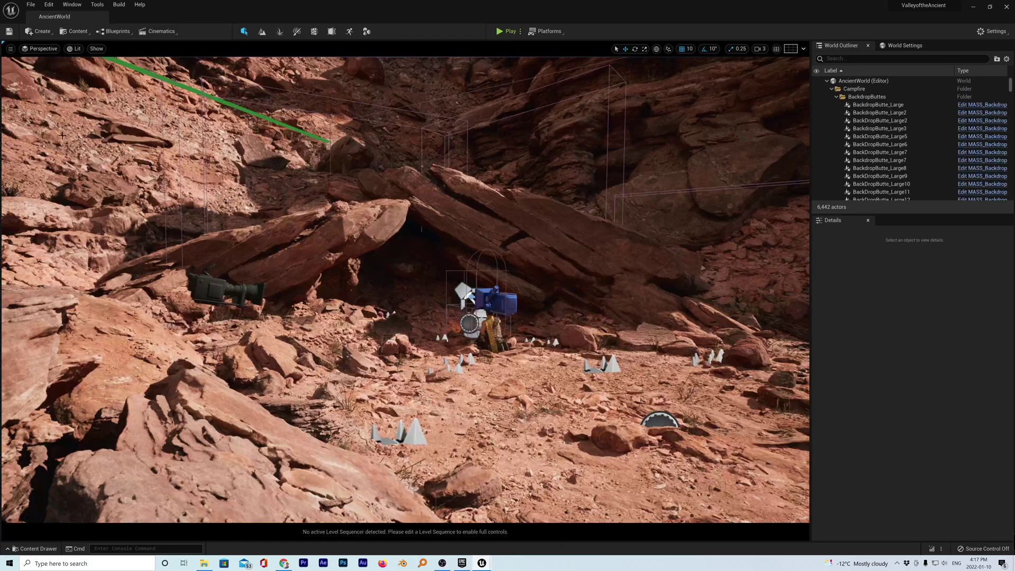
# Step: Set the viewport's Screen Percentage to 50
pyautogui.click(11, 48)
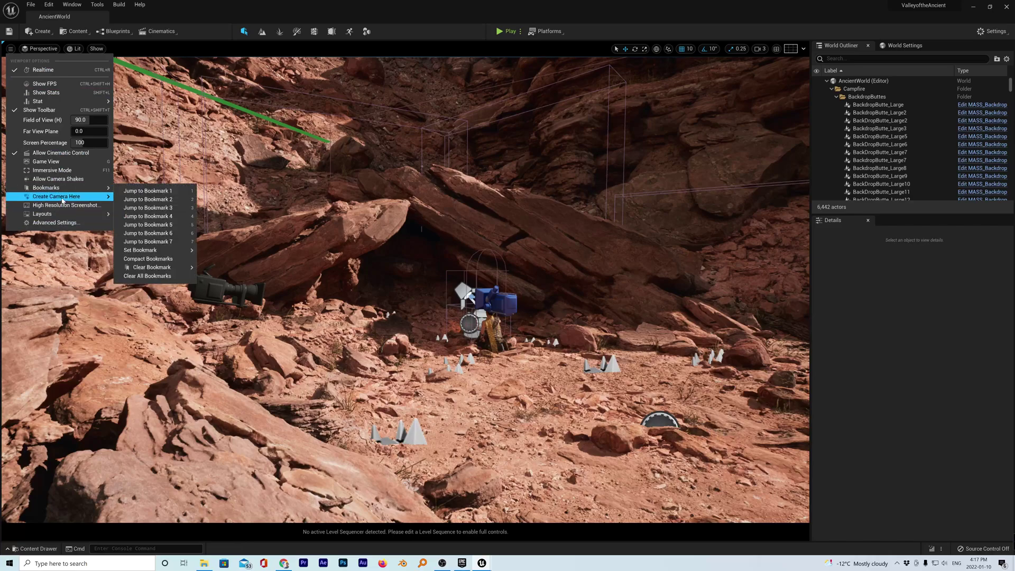
pyautogui.click(81, 143)
pyautogui.write('50')
pyautogui.press('Return')
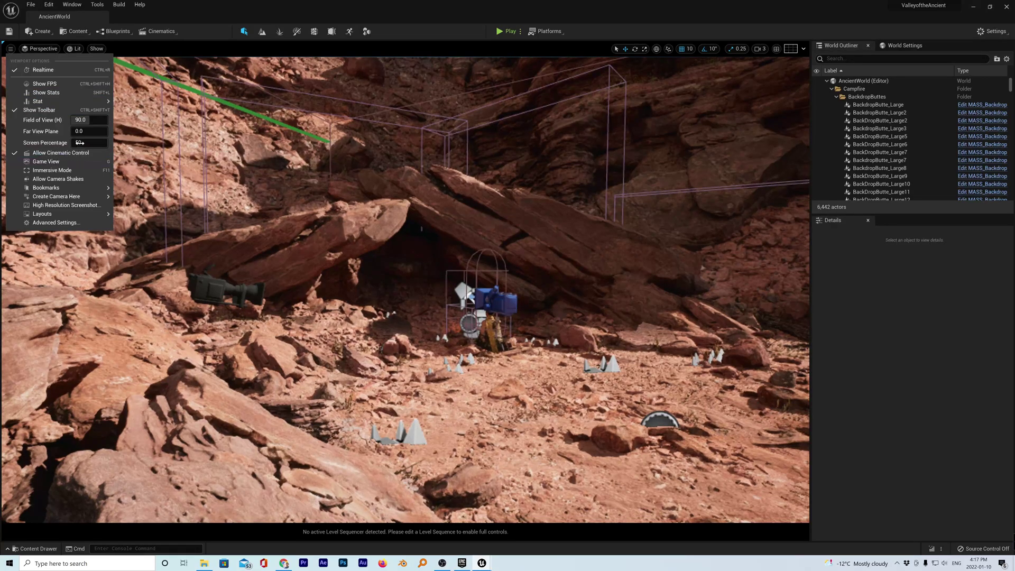
# Step: Try a Screen Percentage of 200 for the viewport, and set it back to 100
pyautogui.moveTo(85, 143)
pyautogui.mouseDown()
pyautogui.moveTo(135, 142)
pyautogui.moveTo(88, 142)
pyautogui.mouseUp()
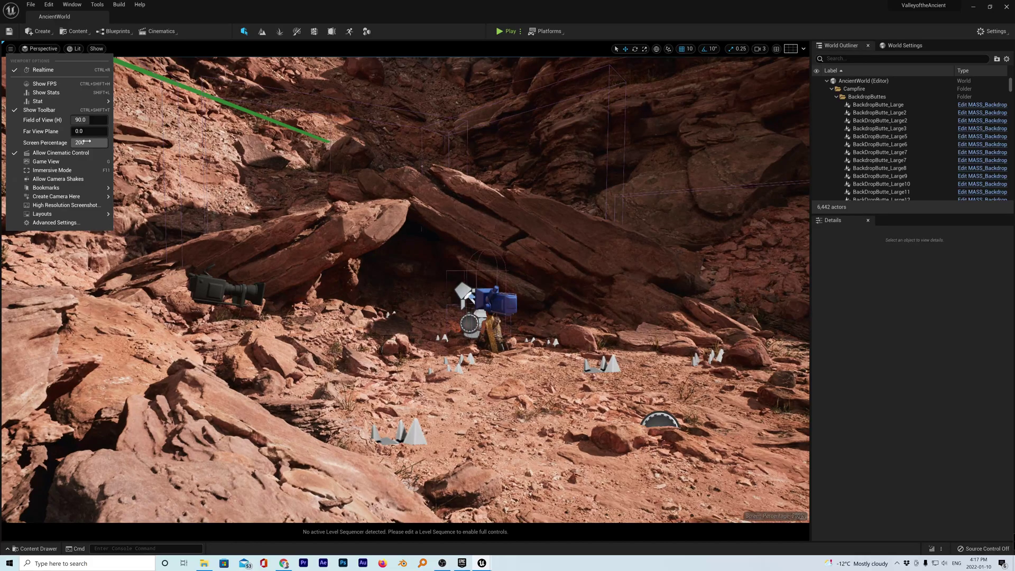
pyautogui.click(87, 142)
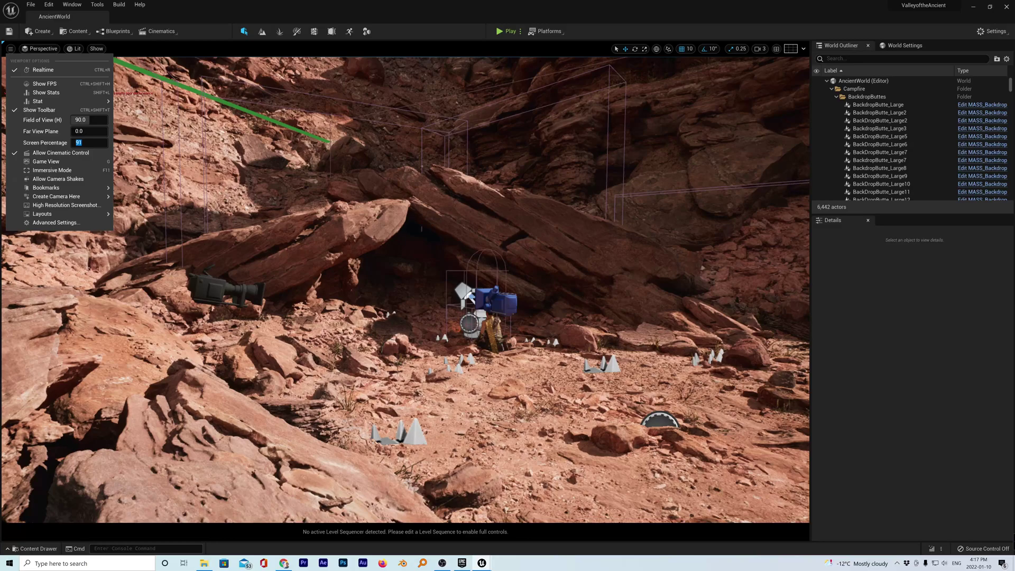
pyautogui.write('100')
pyautogui.press('Return')
pyautogui.press('Escape')
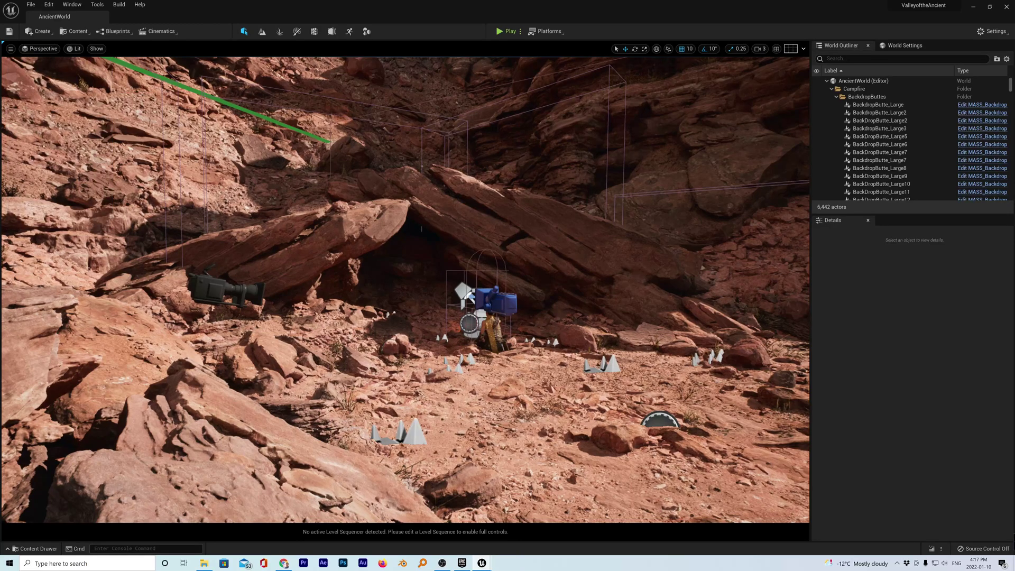
# Step: Select the Mass_Scree_XXL_03_BP34 rock formation on the cliff above the rock shelter
pyautogui.click(429, 257)
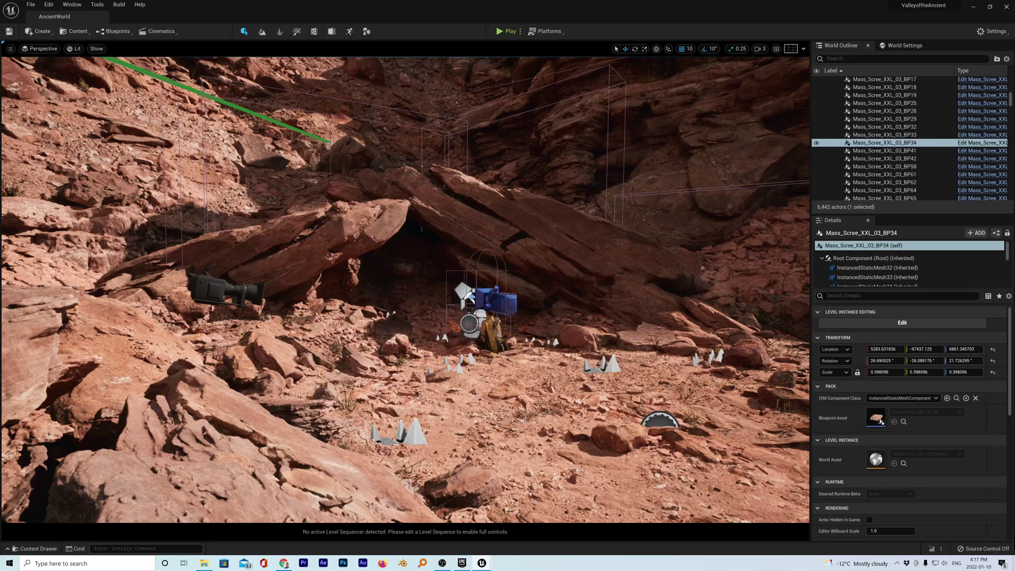
pyautogui.scroll(-3, 577, 217)
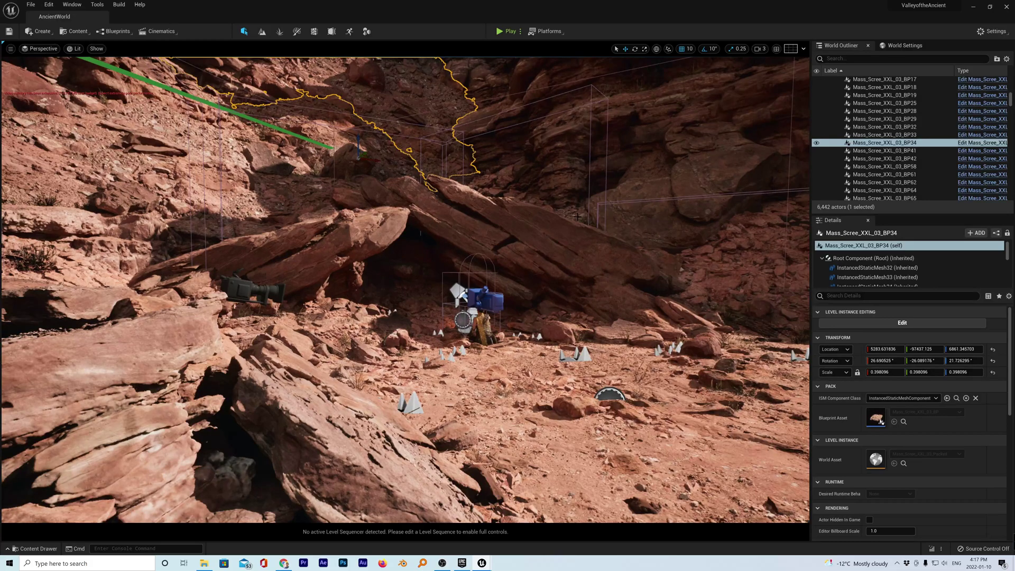
pyautogui.scroll(-3, 577, 217)
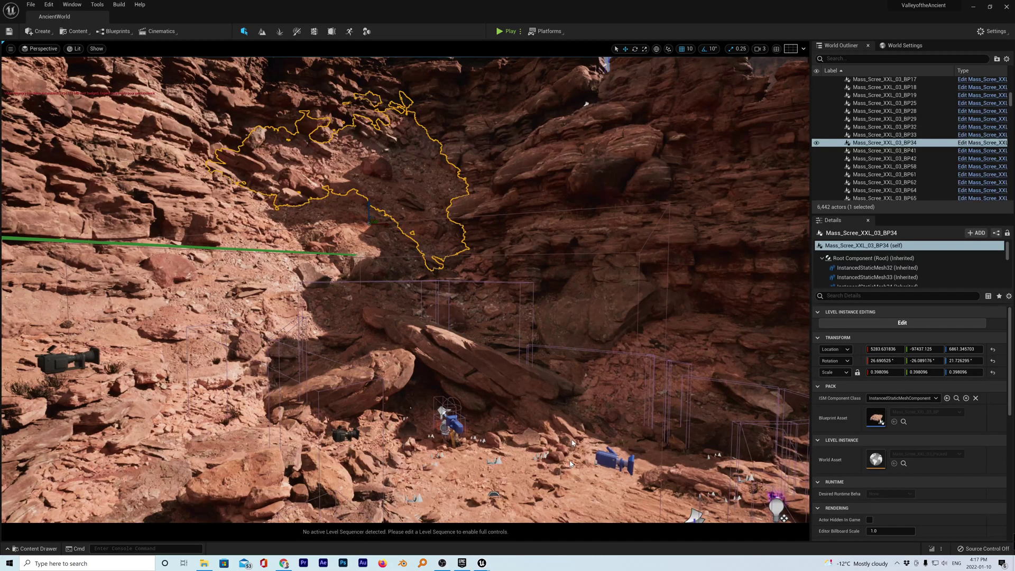
# Step: Select the MASS_Hoodoo_S_05_BP rock tower on the cliff and move it into the sky, to about X 11141, Z 9181
pyautogui.moveTo(570, 464); pyautogui.dragTo(548, 382, button='middle')
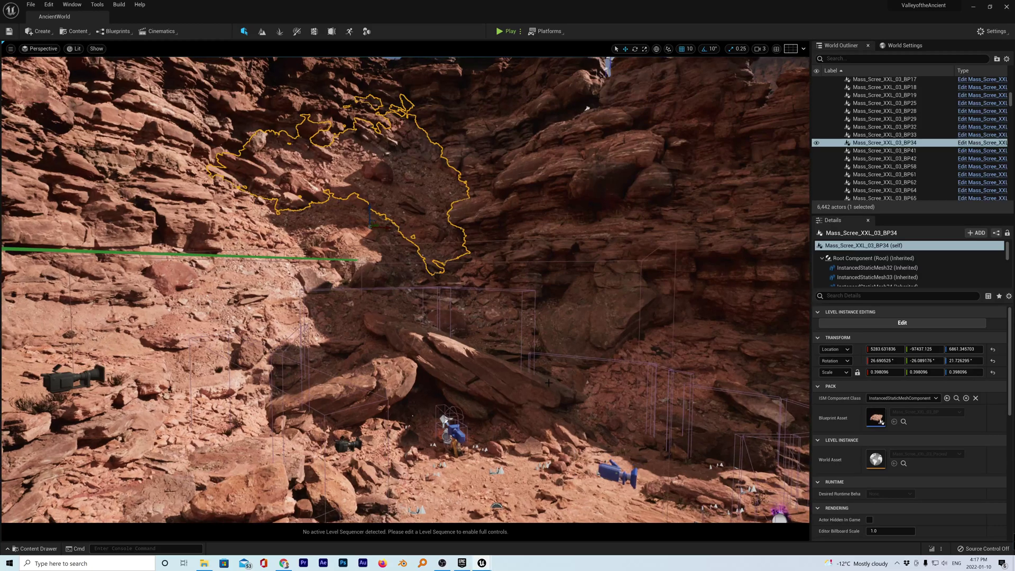
pyautogui.scroll(-5, 549, 383)
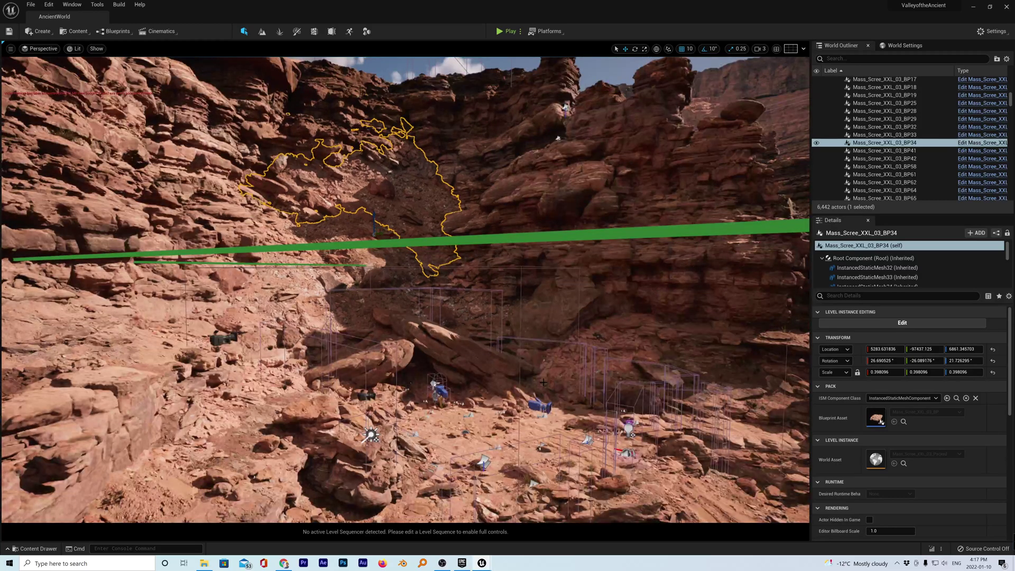
pyautogui.scroll(-5, 544, 381)
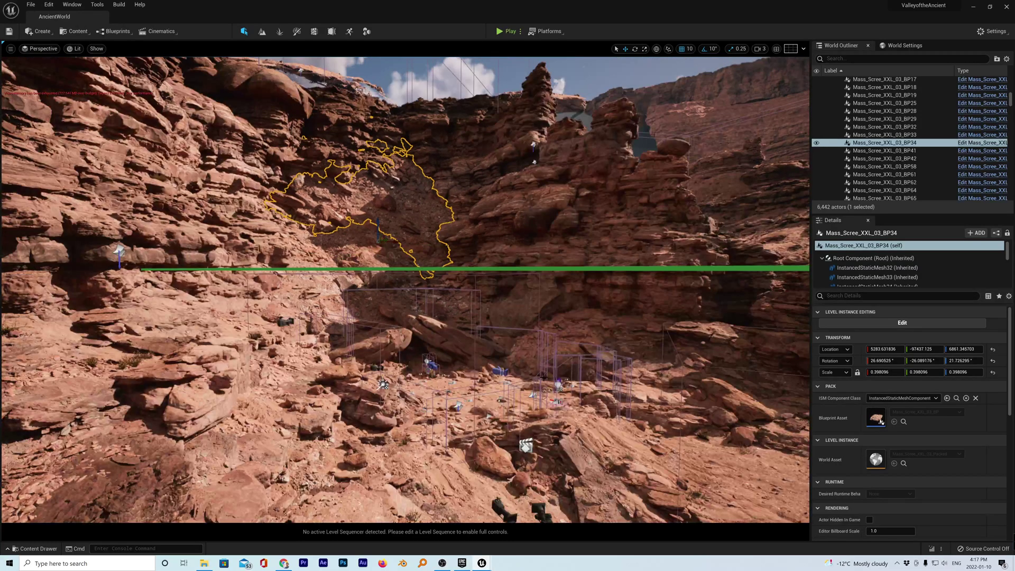
pyautogui.scroll(-3, 543, 377)
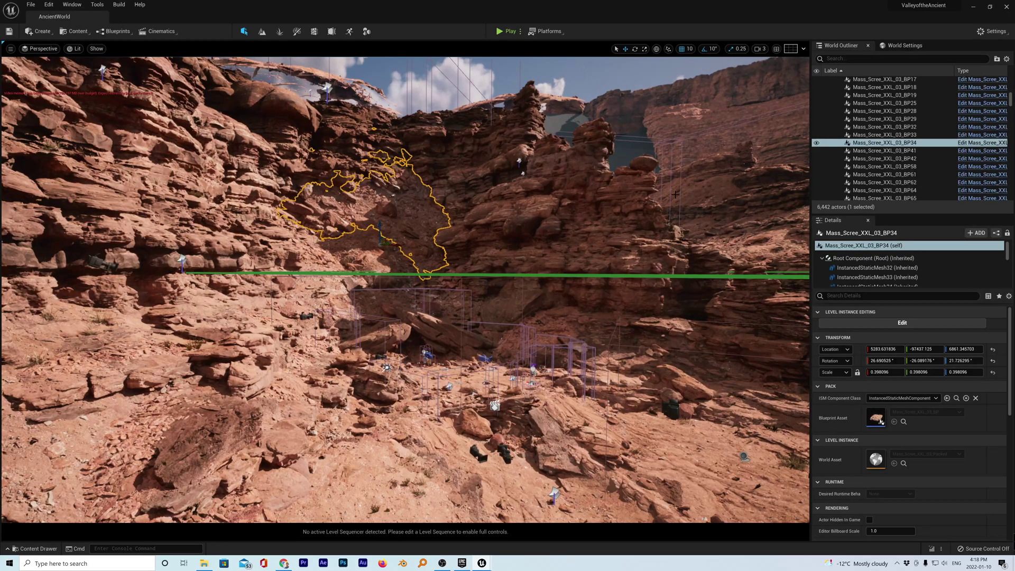
pyautogui.click(629, 197)
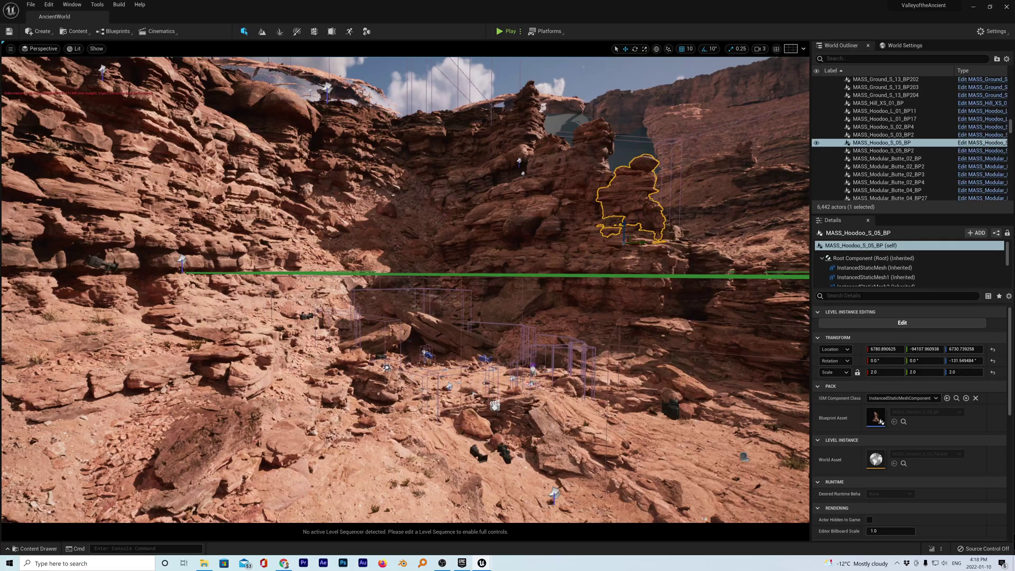
pyautogui.moveTo(629, 212); pyautogui.dragTo(666, 211, button='right')
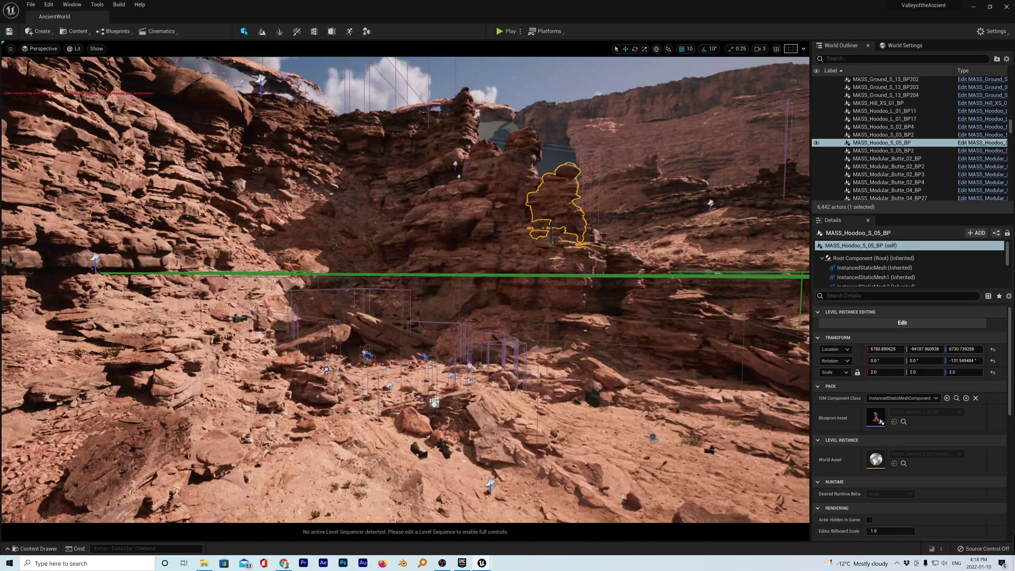
pyautogui.moveTo(596, 128); pyautogui.dragTo(545, 128, button='right')
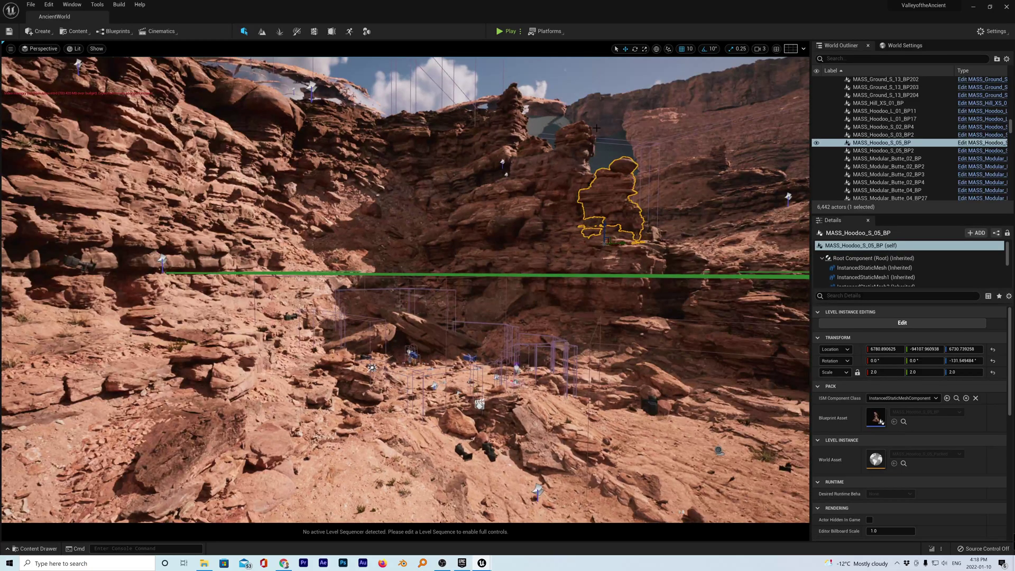
pyautogui.click(10, 49)
pyautogui.click(11, 52)
pyautogui.moveTo(634, 239); pyautogui.dragTo(801, 93)
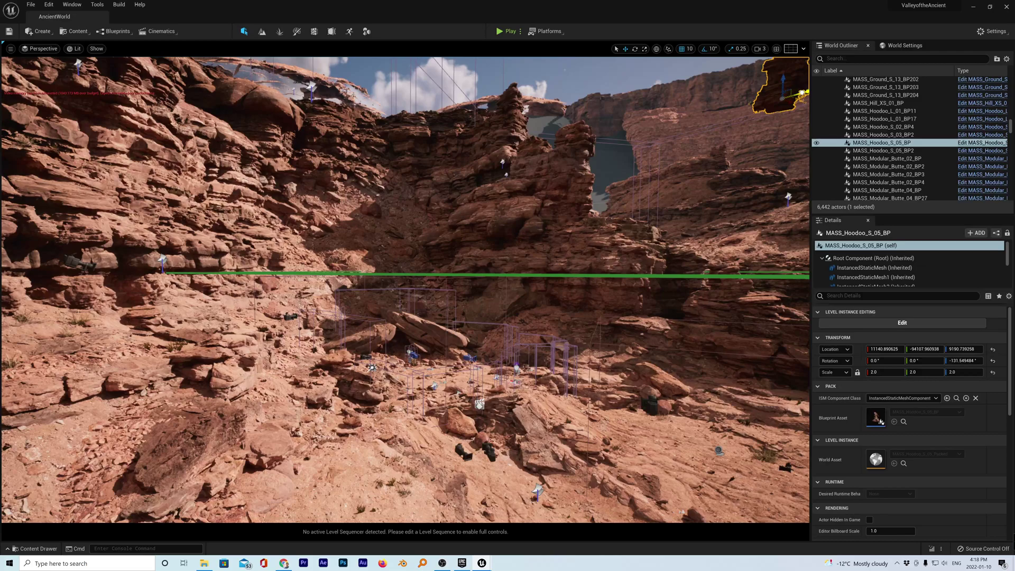
# Step: Undo the last two scene edits
pyautogui.hotkey('ctrl', 'z')
pyautogui.hotkey('ctrl', 'z')
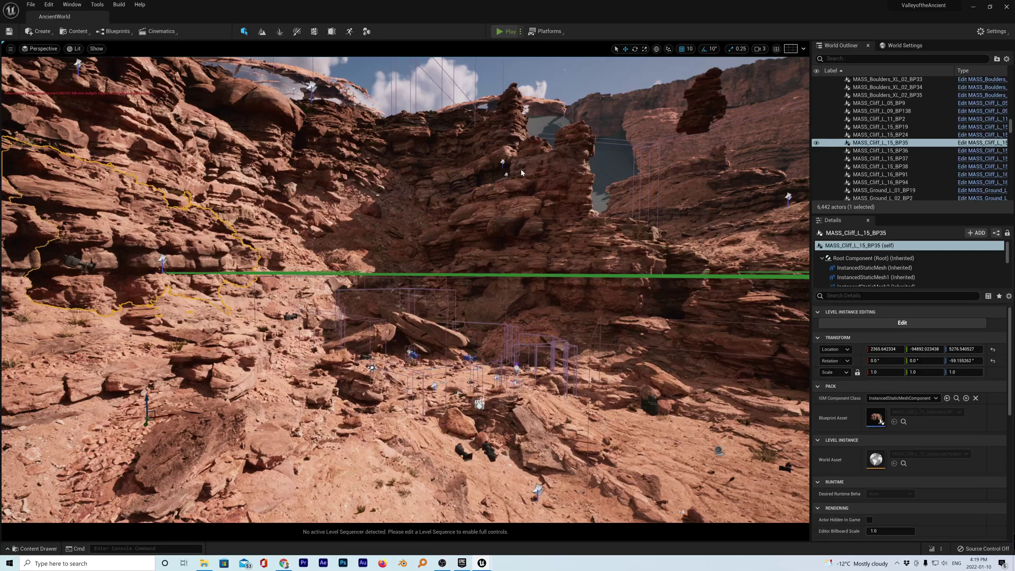
# Step: Play the AncientWorld level in the editor viewport, restart the play session once, and give the game mouse control
pyautogui.hotkey('alt', 'p')
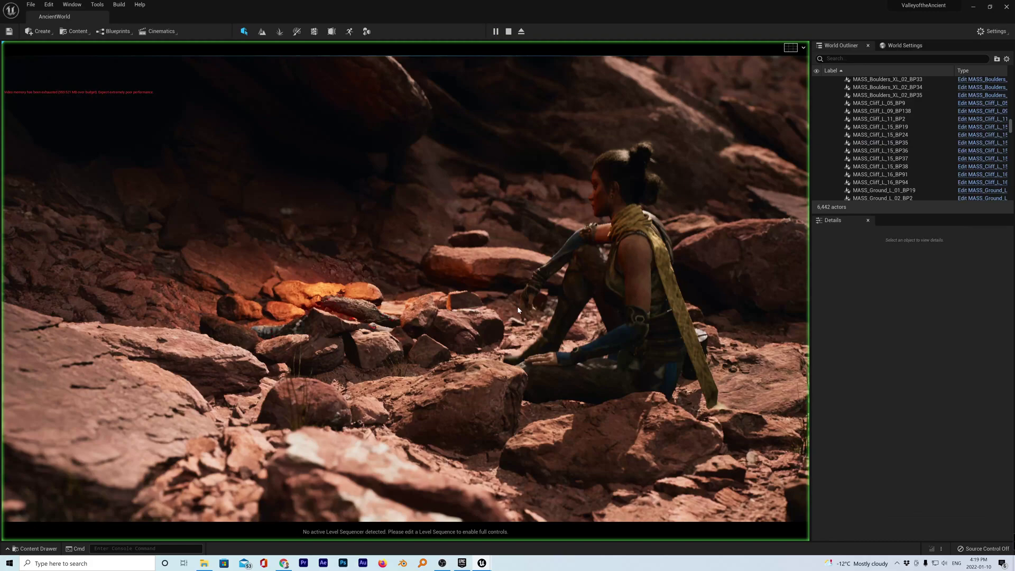
pyautogui.click(444, 324)
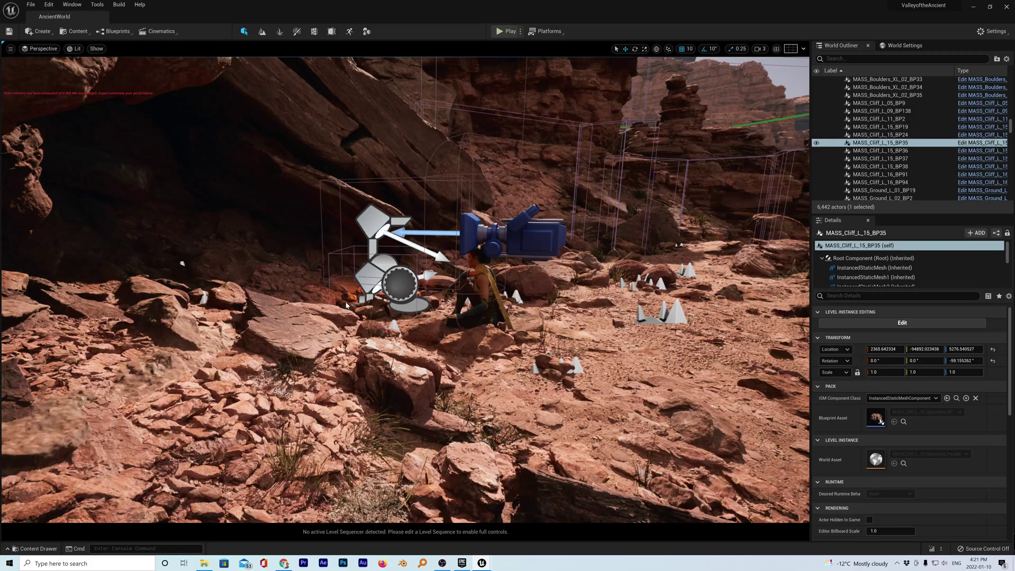
pyautogui.hotkey('alt', 'p')
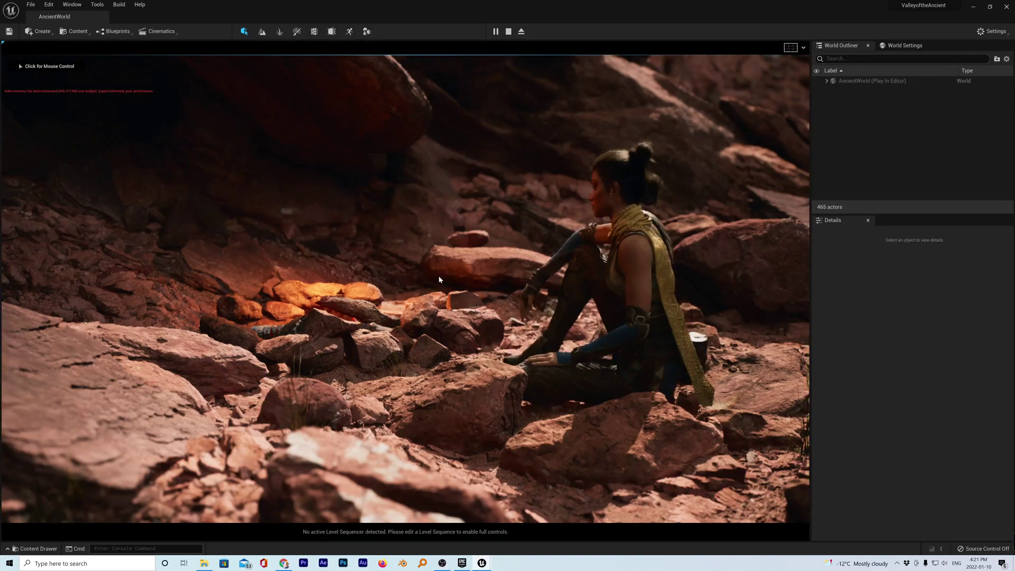
pyautogui.click(400, 242)
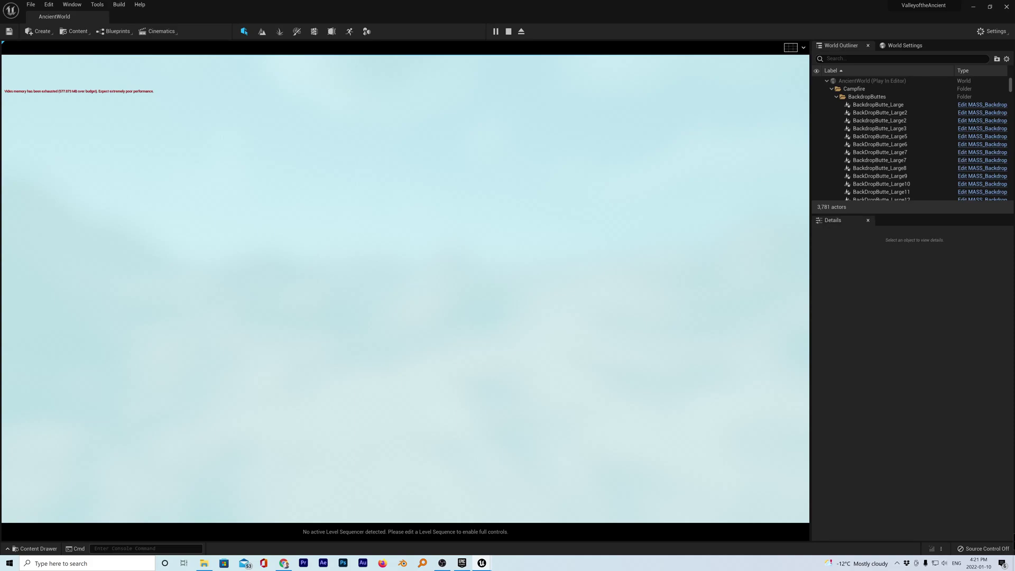
# Step: Fly the drone in turbo over the canyon floor and along the cliffs toward the floating rock, and return to the character
pyautogui.hotkey('shift', 'w')
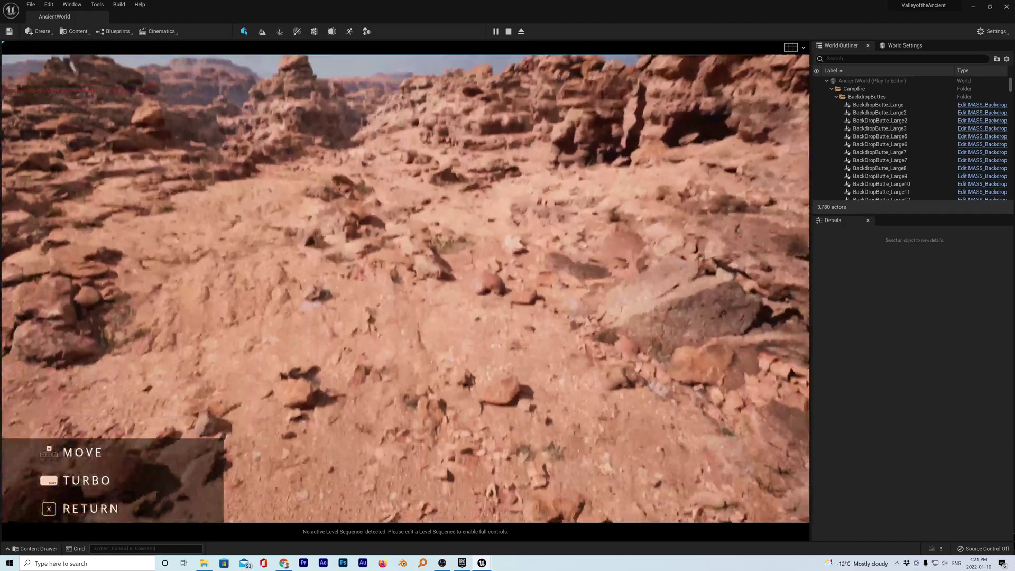
pyautogui.hotkey('shift', 'w')
pyautogui.hotkey('shift', 'w')
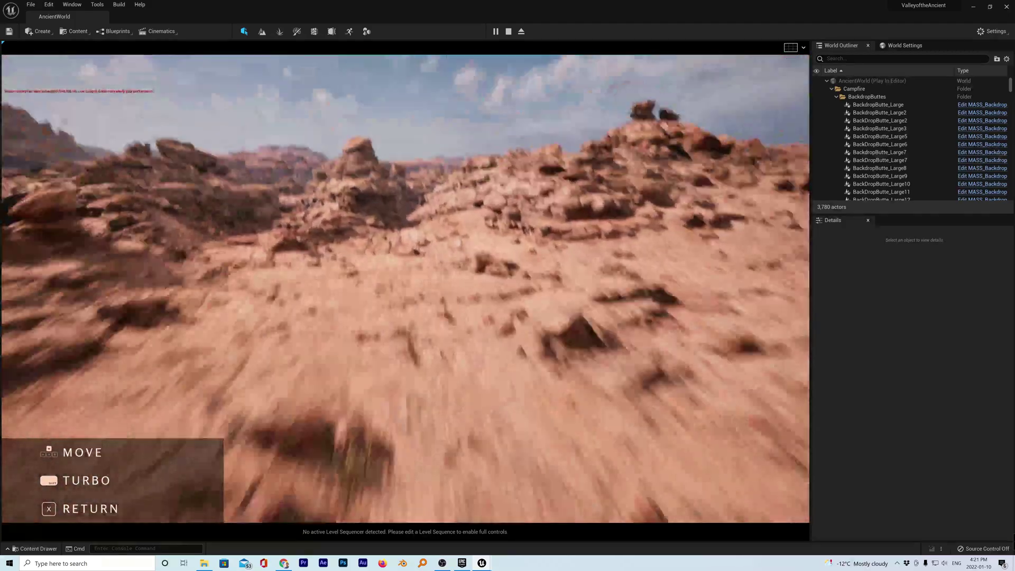
pyautogui.hotkey('shift', 'w')
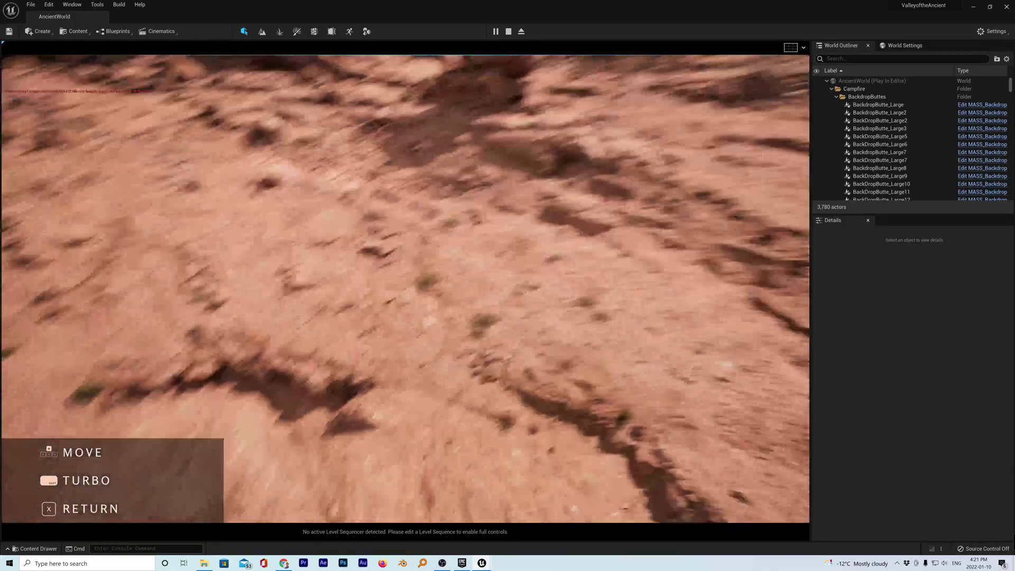
pyautogui.hotkey('shift', 'w')
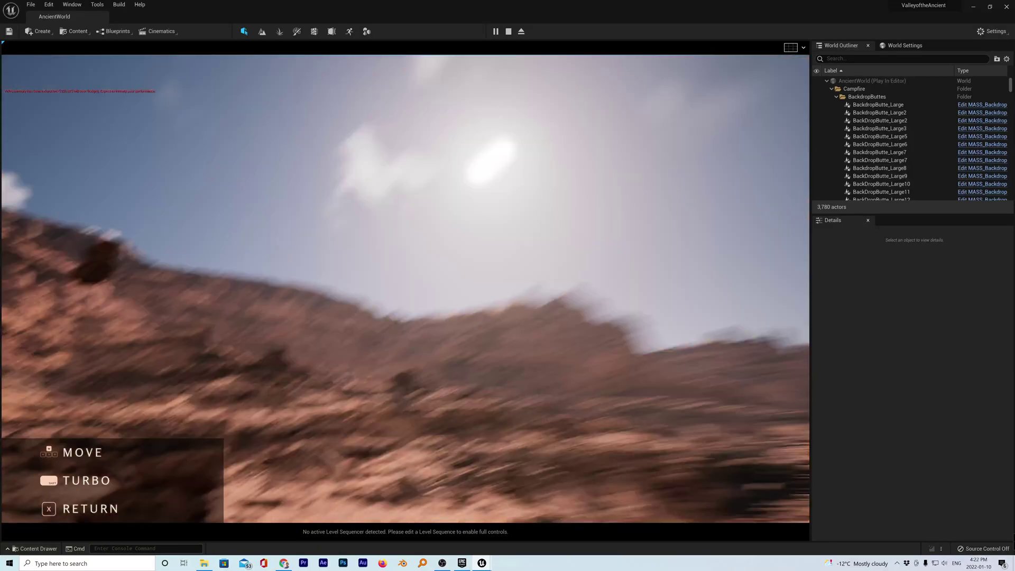
pyautogui.hotkey('shift', 'w')
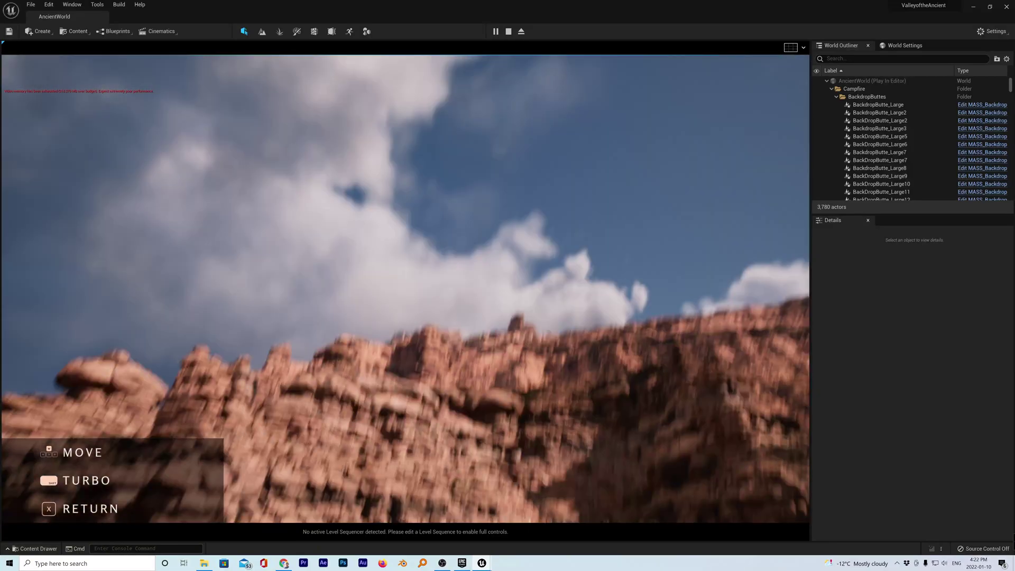
pyautogui.hotkey('shift', 'w')
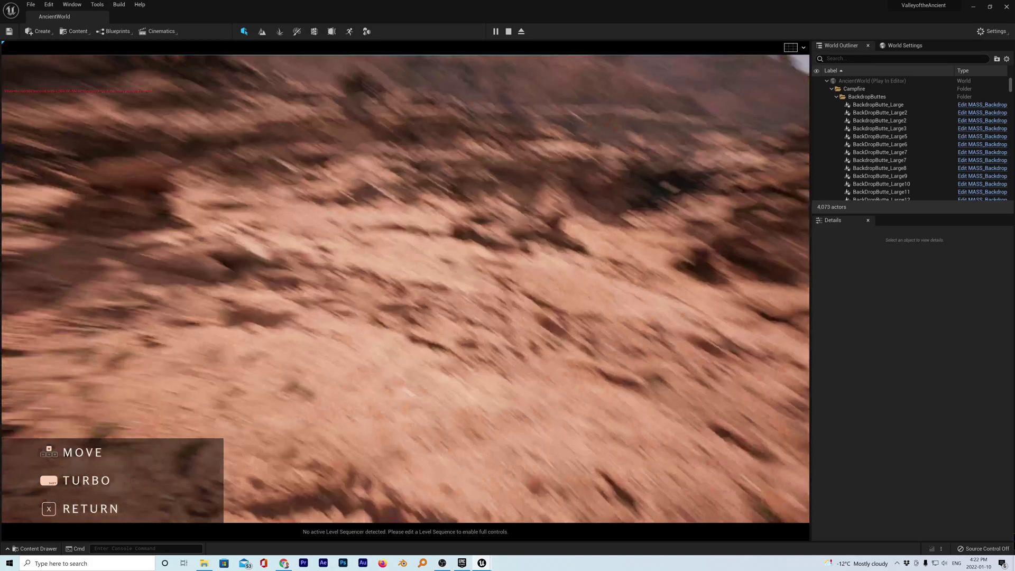
pyautogui.hotkey('shift', 'w')
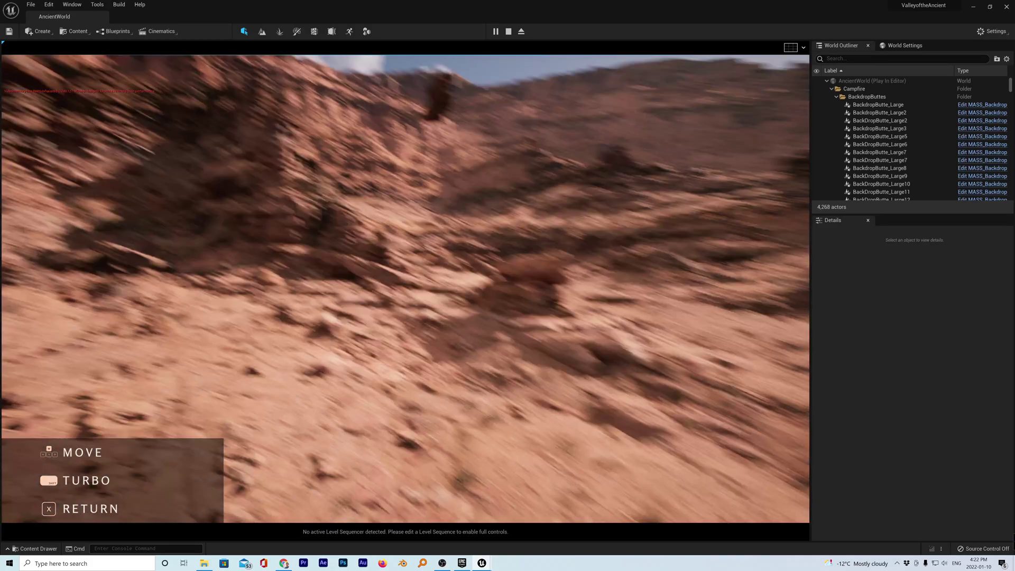
pyautogui.hotkey('shift', 'w')
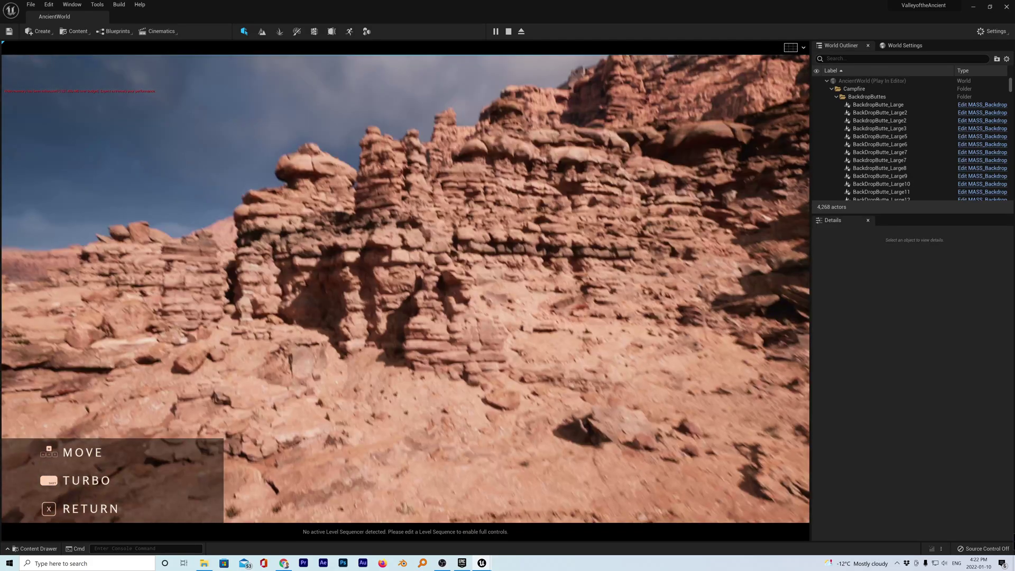
pyautogui.hotkey('shift', 'w')
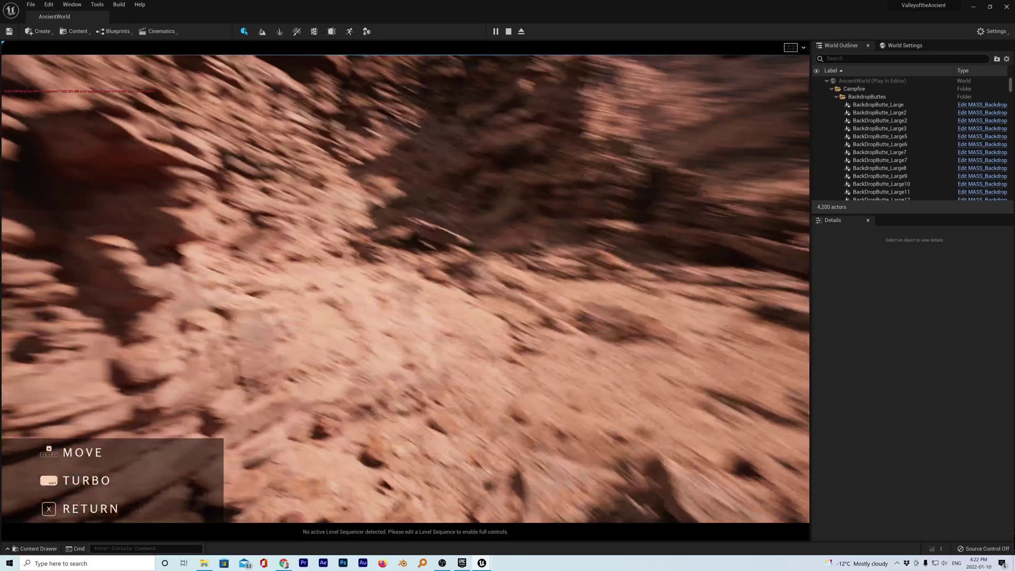
pyautogui.hotkey('shift', 'w')
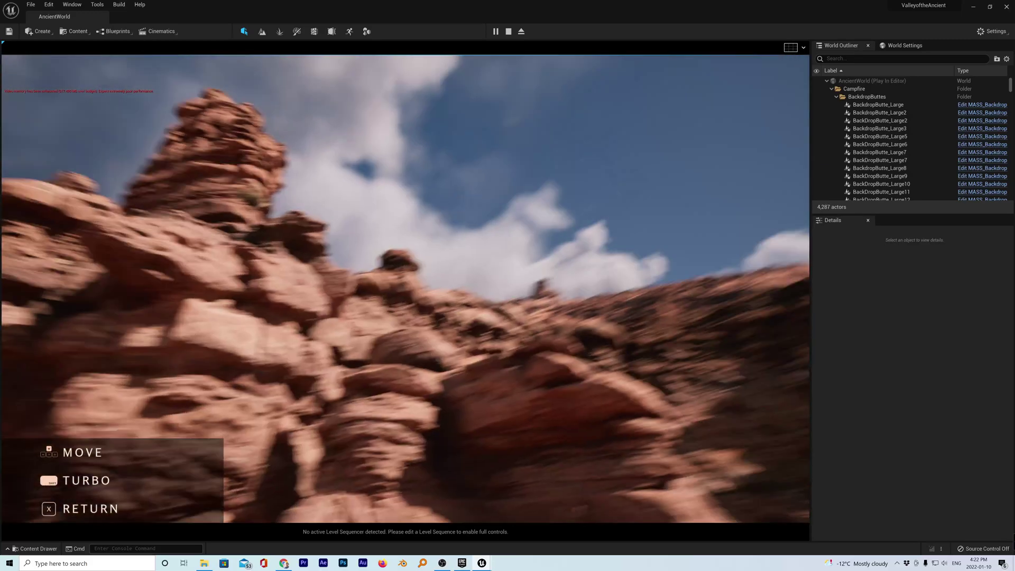
pyautogui.hotkey('shift', 'w')
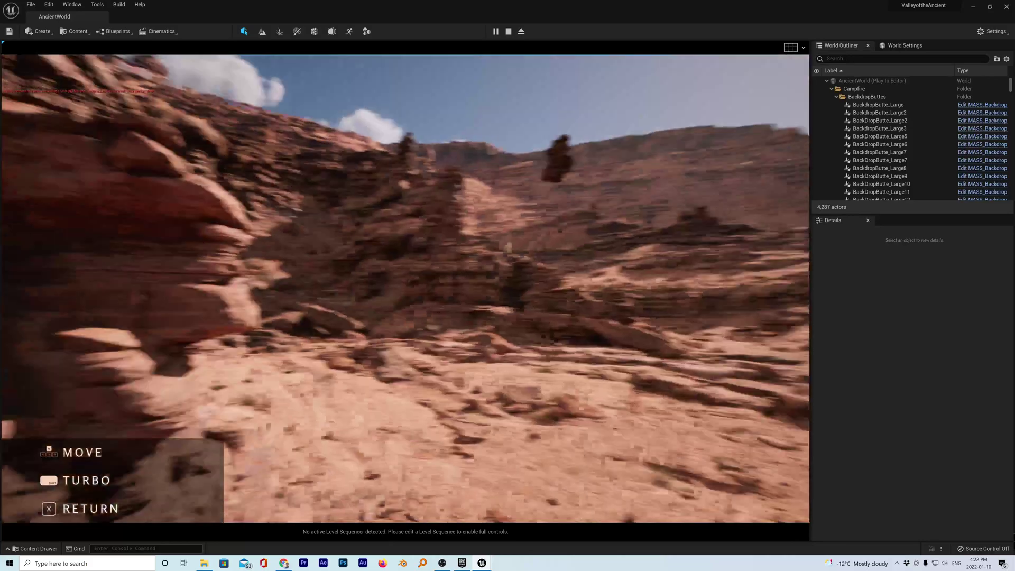
pyautogui.press('w')
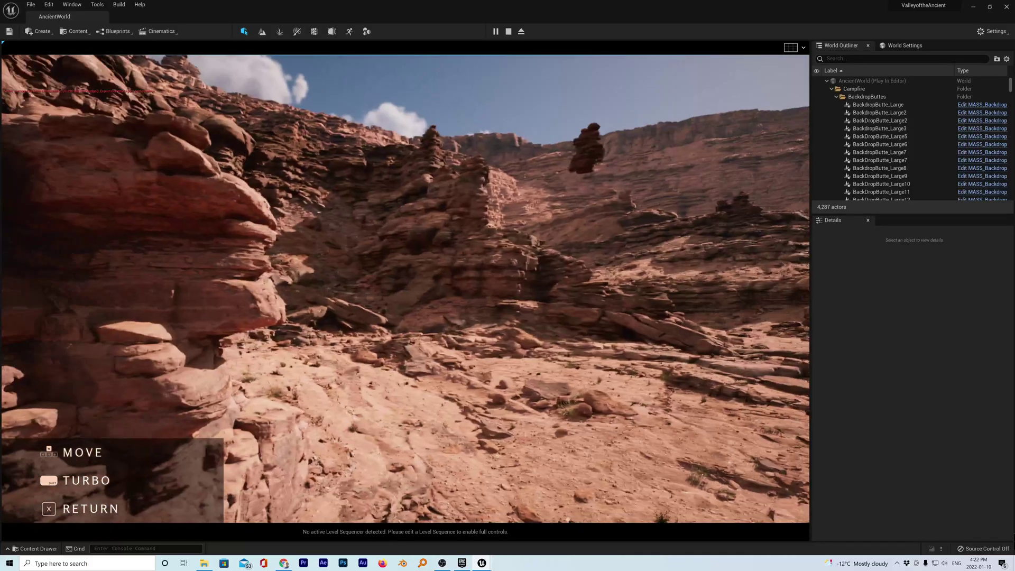
pyautogui.press('w')
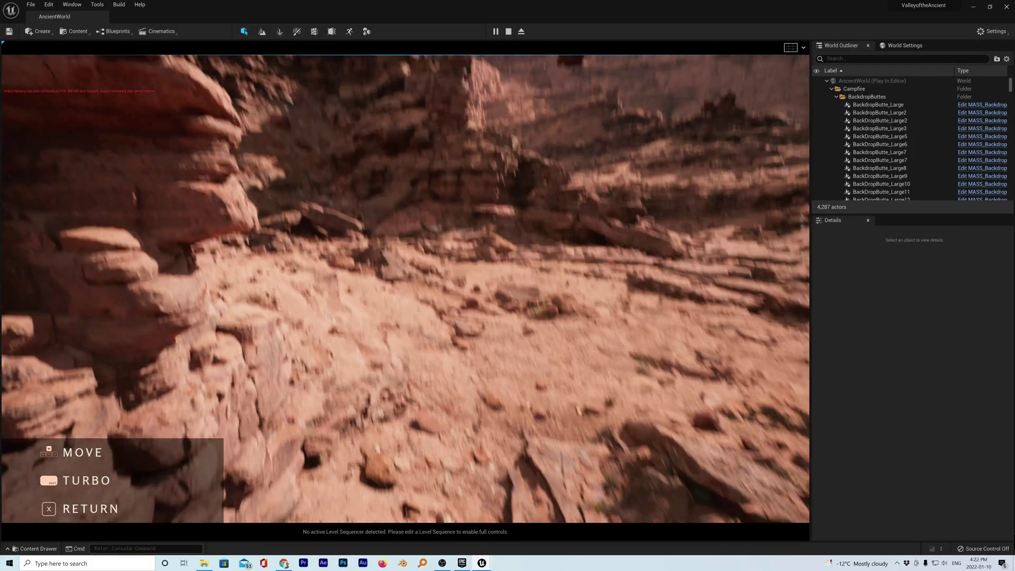
pyautogui.hotkey('shift', 'w')
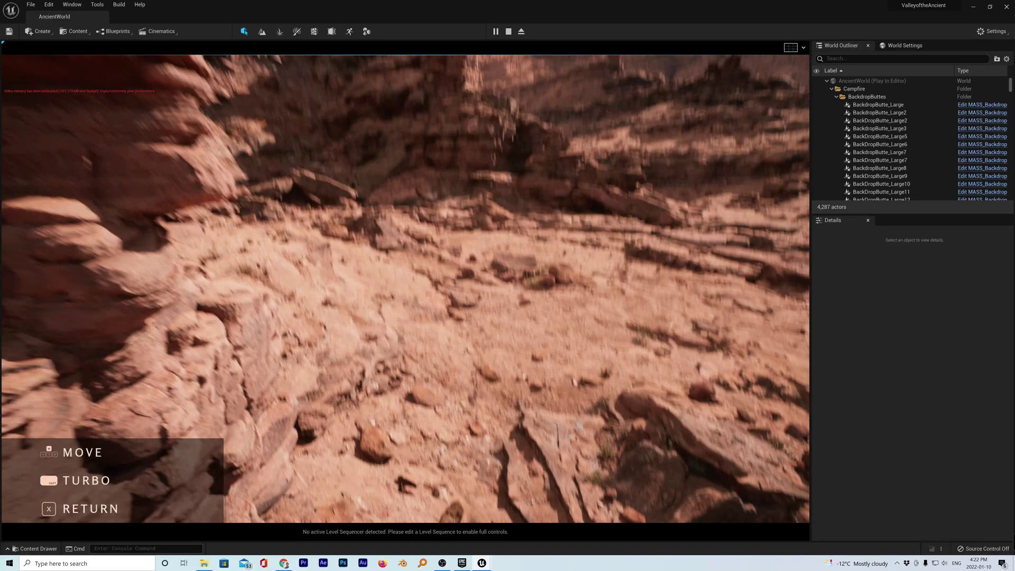
pyautogui.hotkey('shift', 'w')
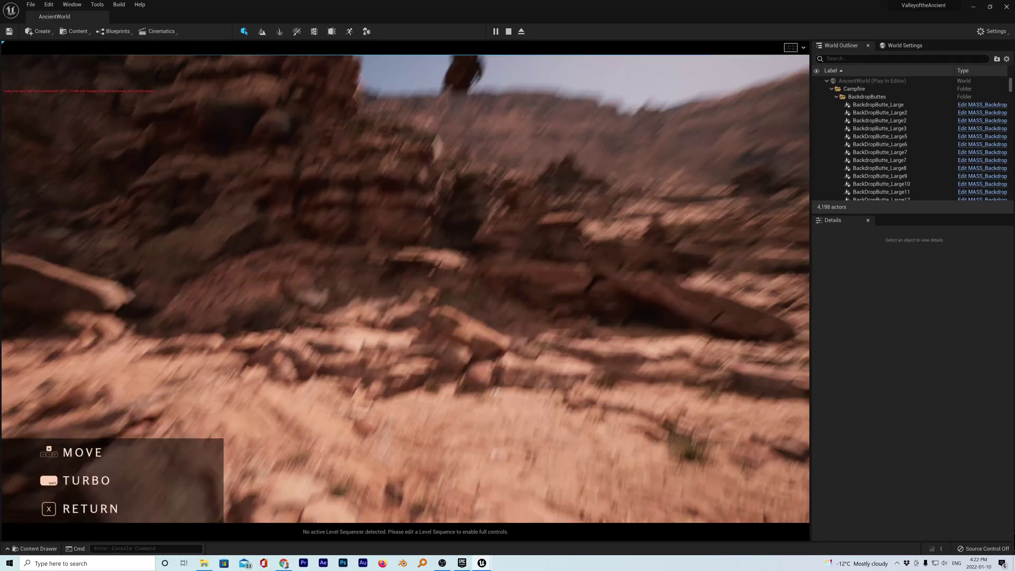
pyautogui.press('x')
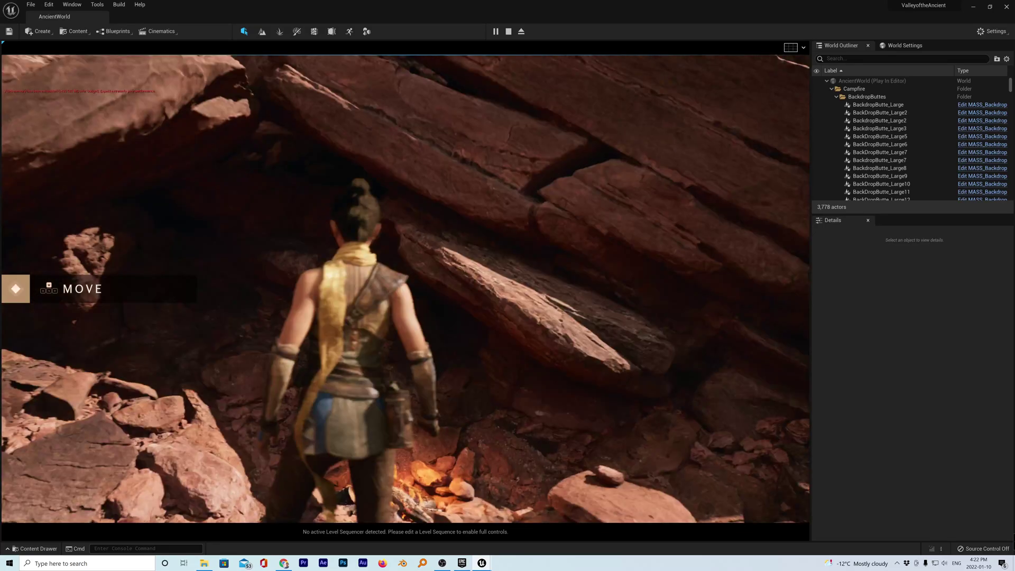
# Step: Walk the character sideways from the campfire past the leaning rock slabs of the shelter
pyautogui.press('d')
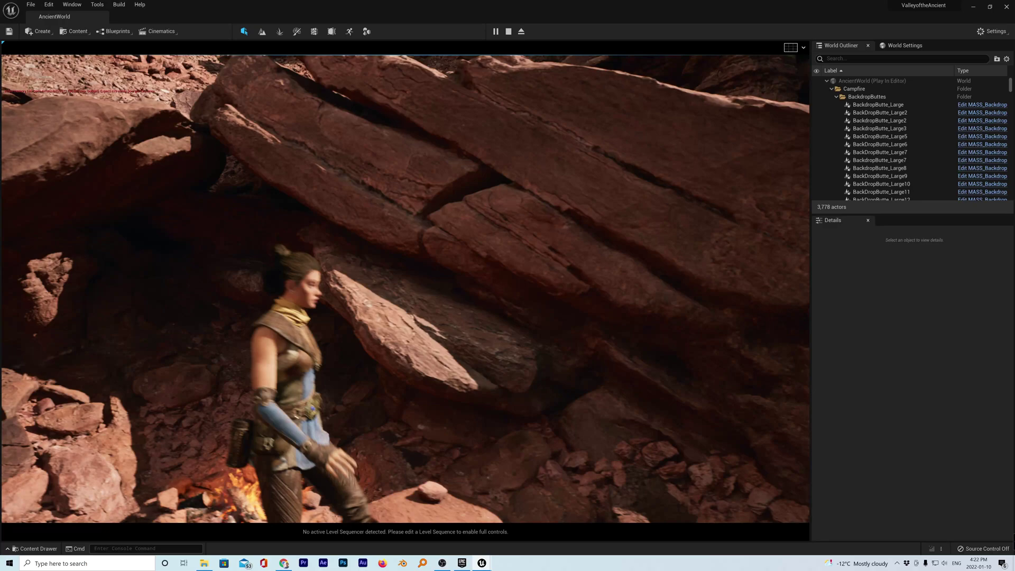
pyautogui.press('d')
pyautogui.press('d')
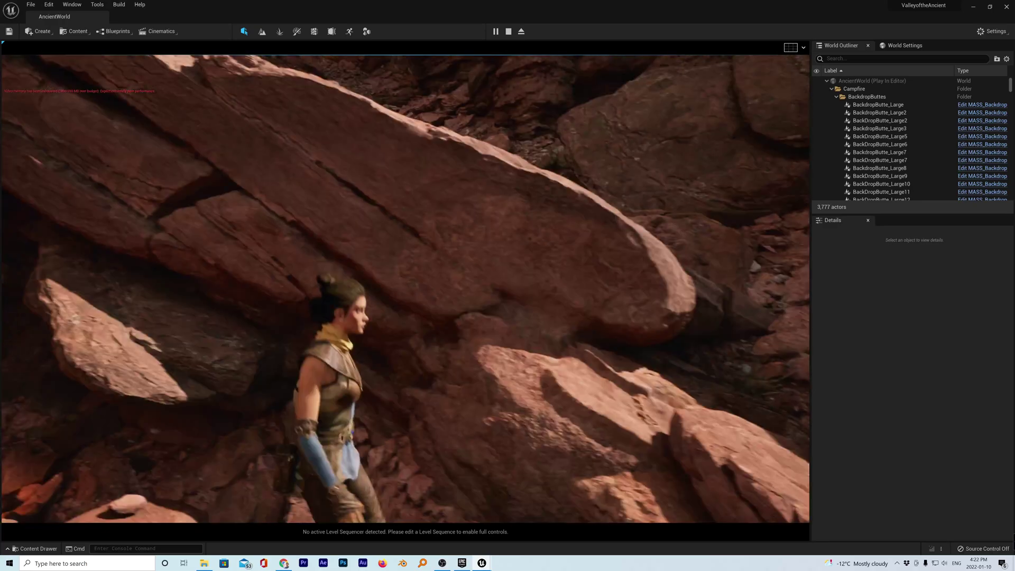
pyautogui.press('d')
pyautogui.press('d')
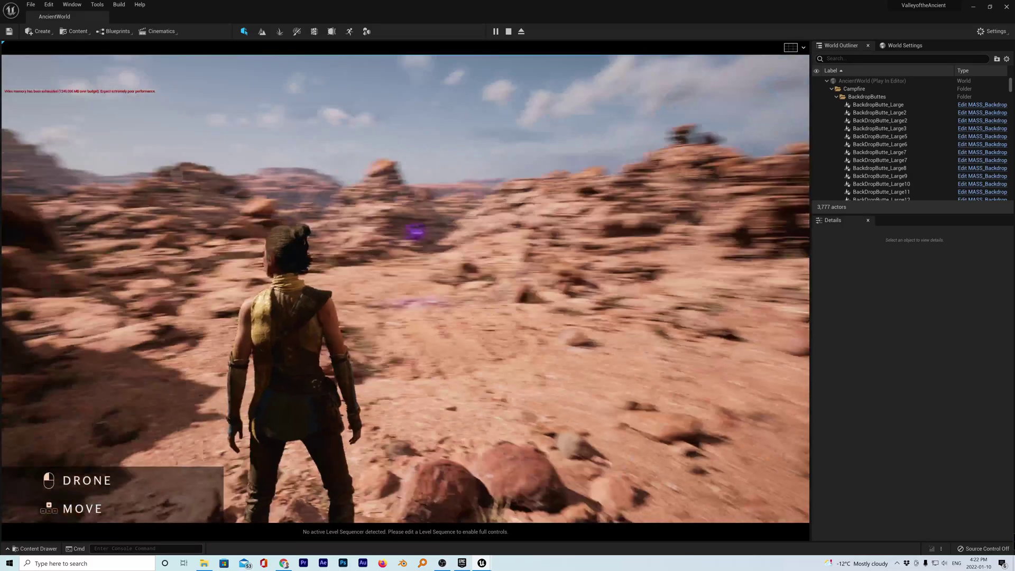
# Step: Walk the character forward across the open desert toward the glowing purple energy
pyautogui.press('w')
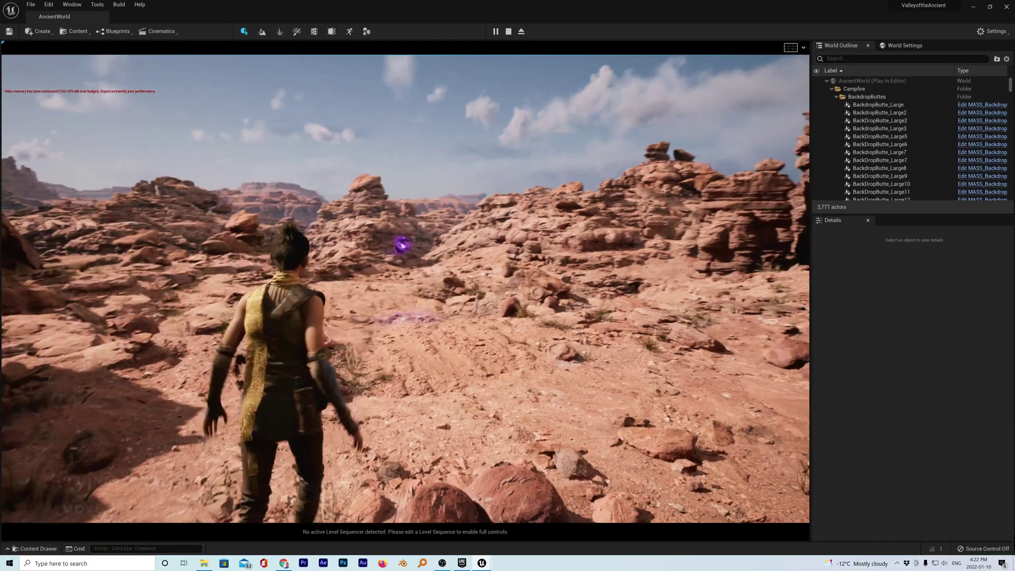
pyautogui.press('w')
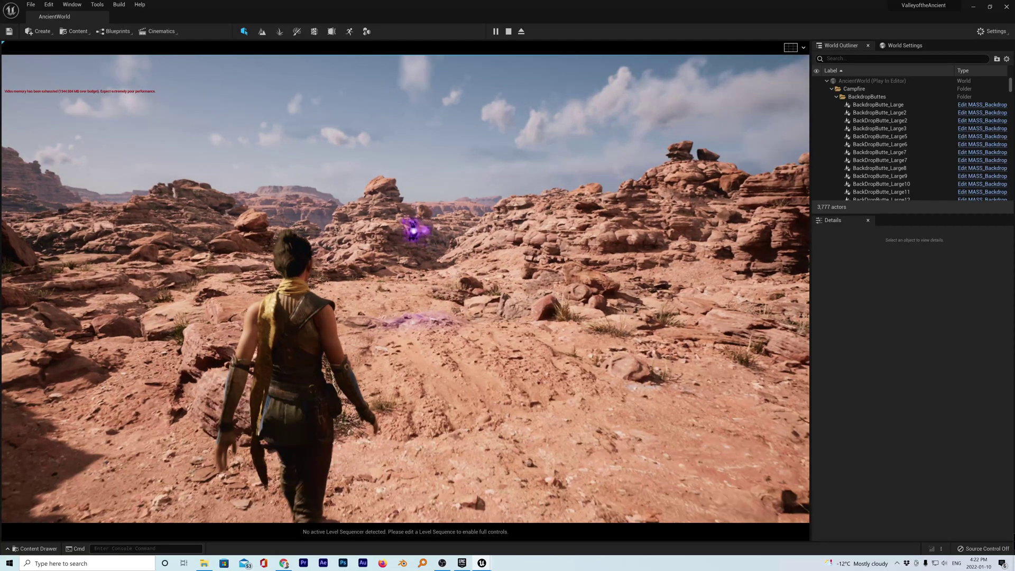
pyautogui.press('w')
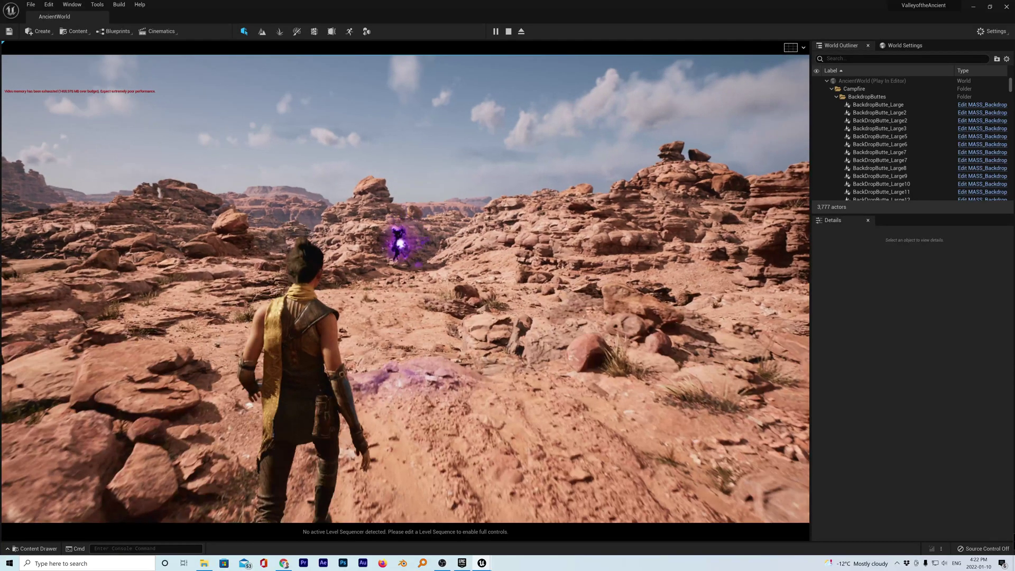
# Step: Walk the character to the glowing purple energy in the desert and interact with it
pyautogui.press('w')
pyautogui.press('w')
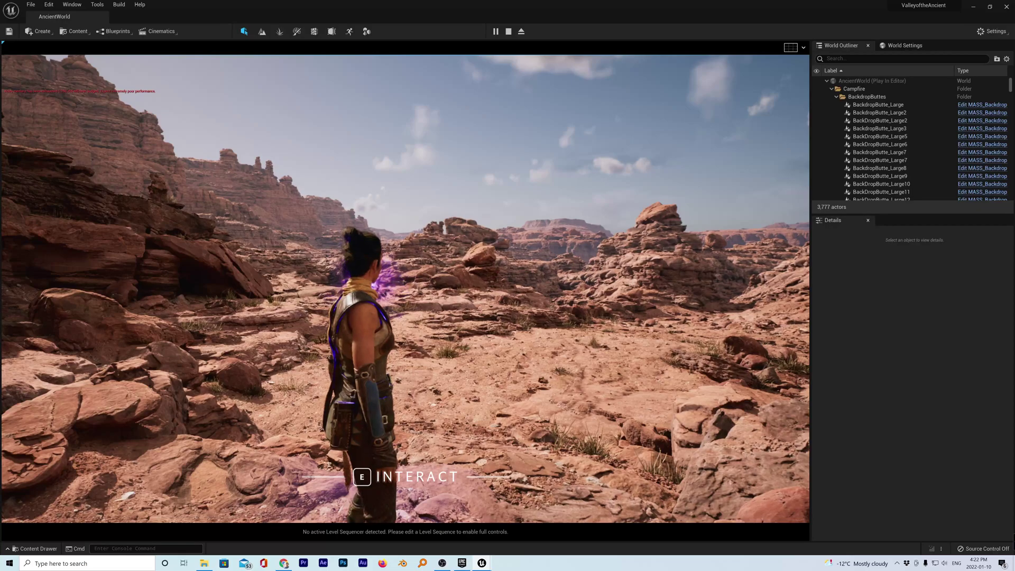
pyautogui.press('e')
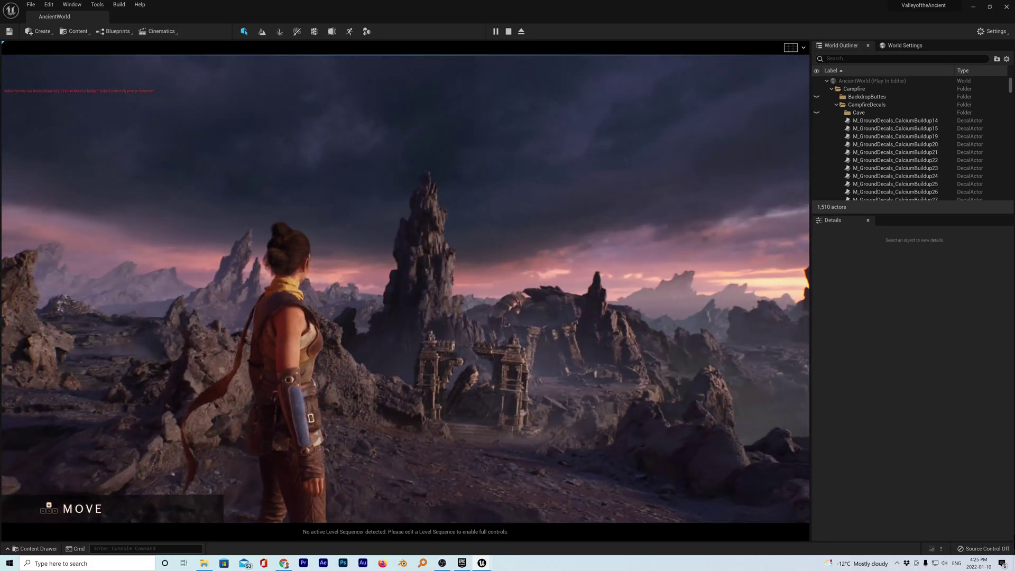
# Step: Run the character along the rocky path of the dark world toward the ruined gate and onto the cliff ledge
pyautogui.press('w')
pyautogui.press('w')
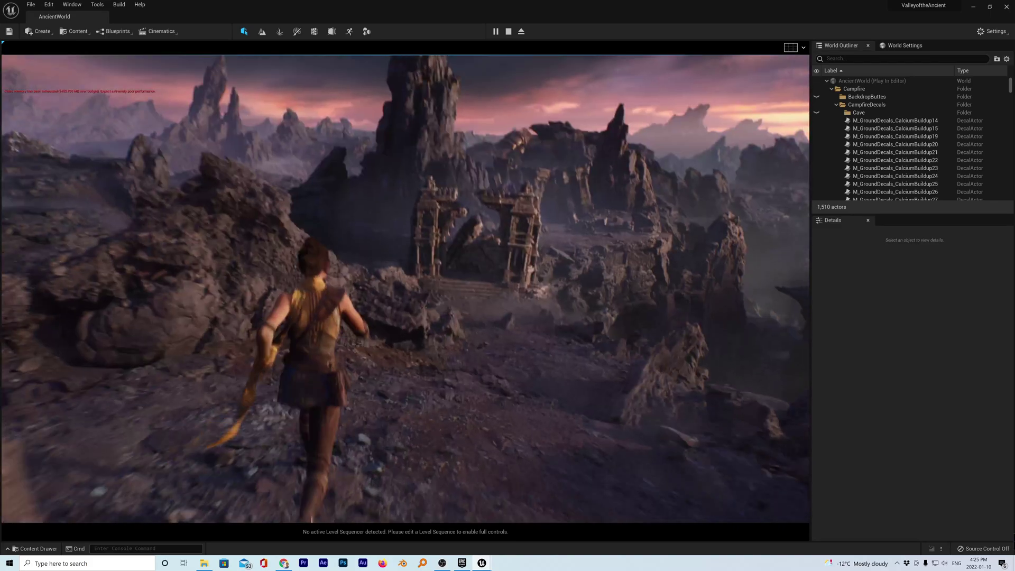
pyautogui.press('d')
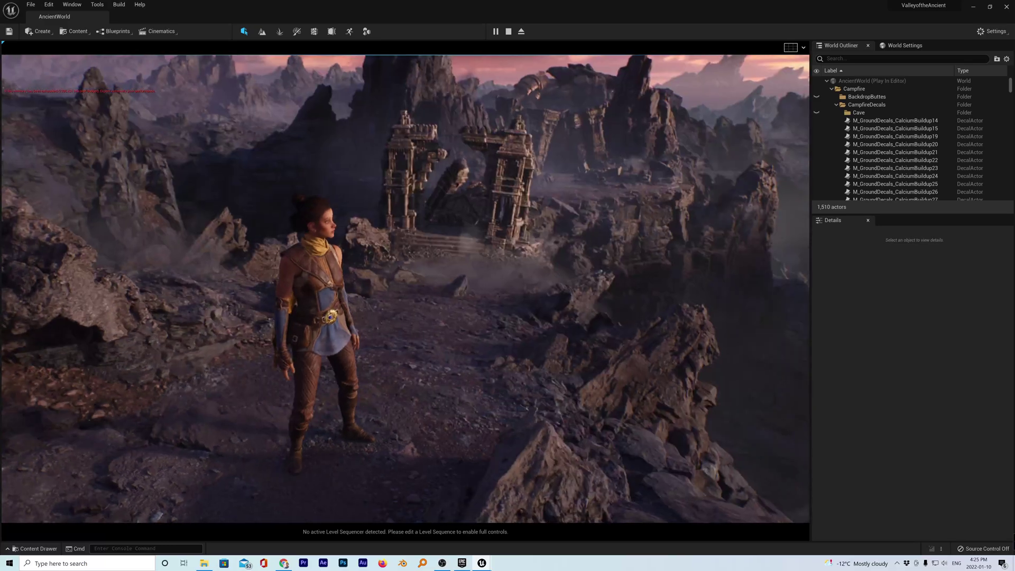
pyautogui.press('w')
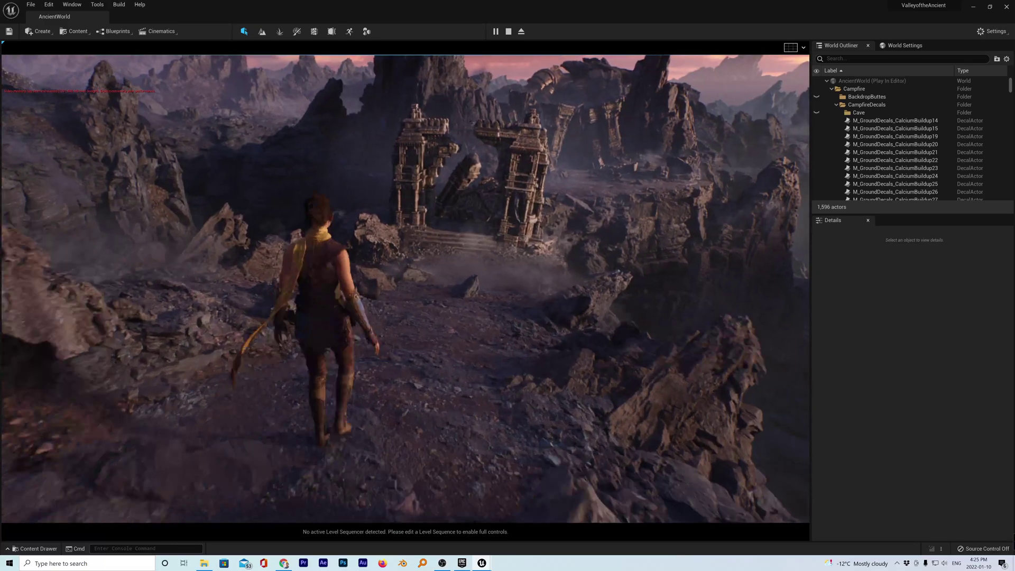
pyautogui.press('w')
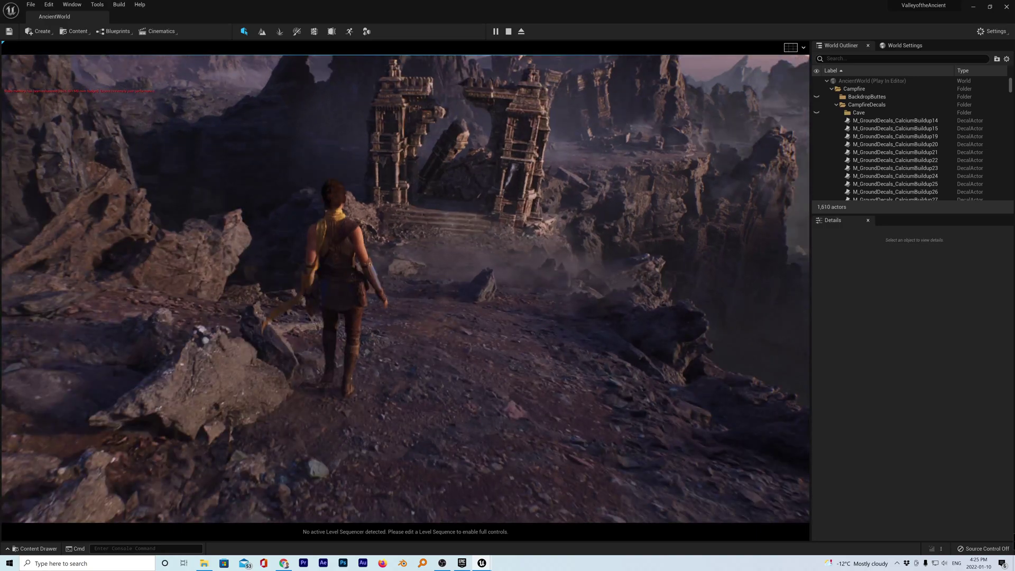
pyautogui.press('w')
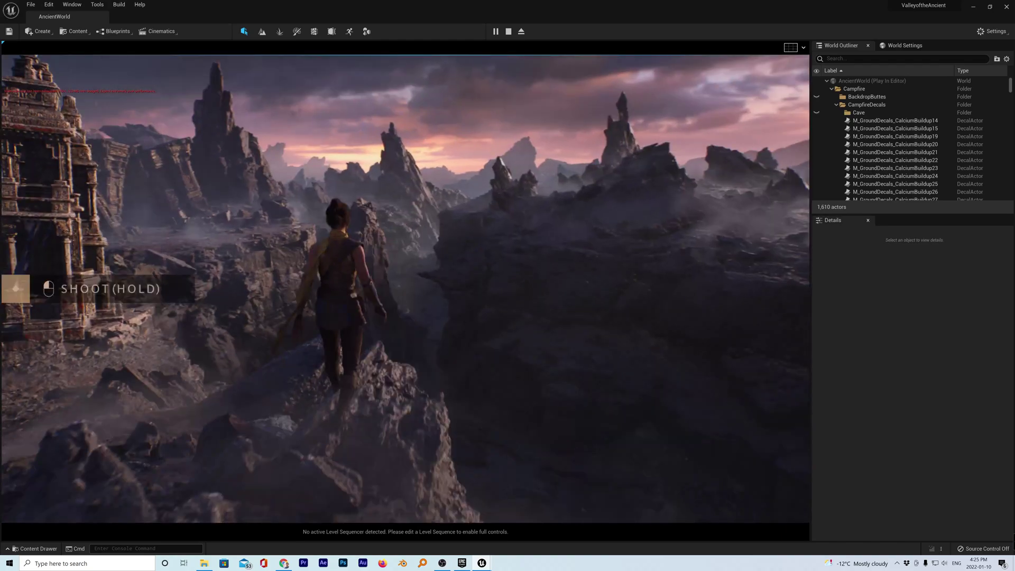
# Step: Bring the character back from the cliff ledge, pass through the ruined gate, and jump at the fallen stone blocks
pyautogui.press('a')
pyautogui.press('a')
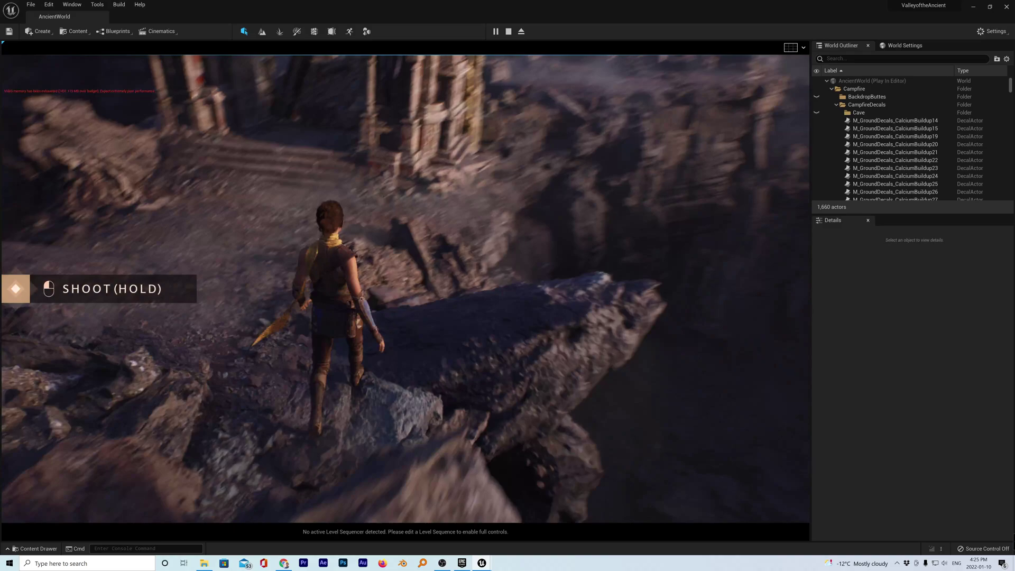
pyautogui.press('w')
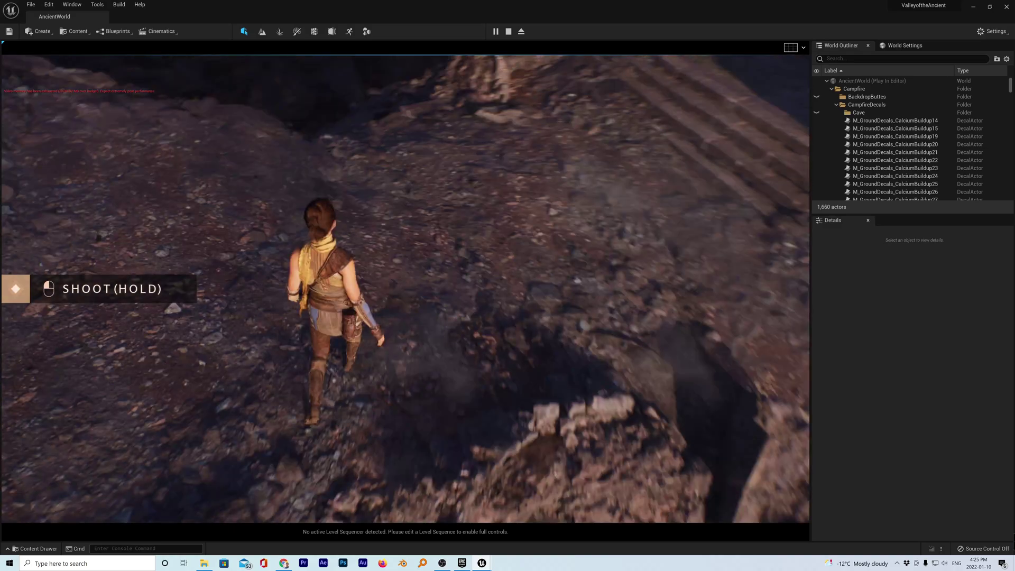
pyautogui.press('w')
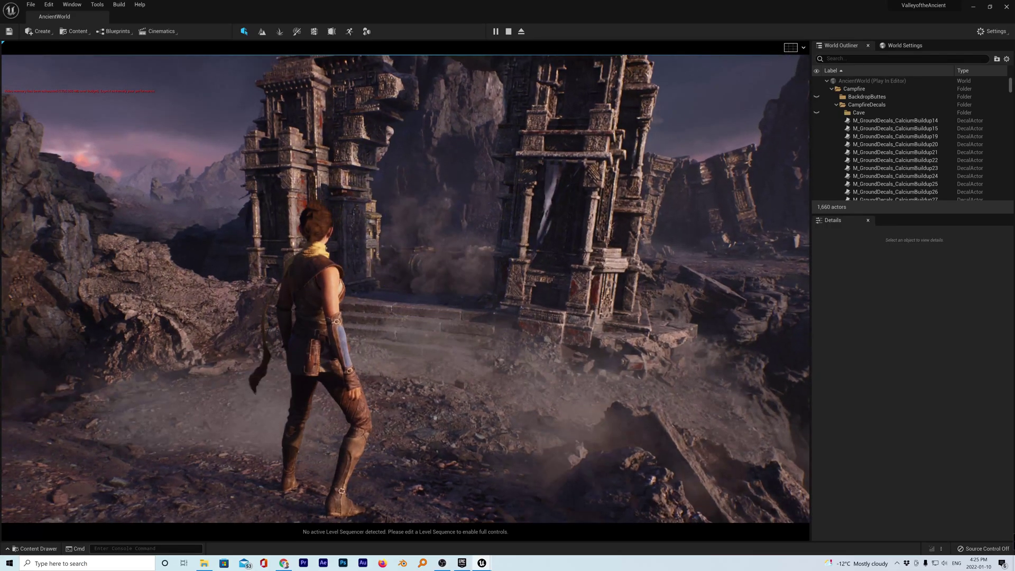
pyautogui.press('w')
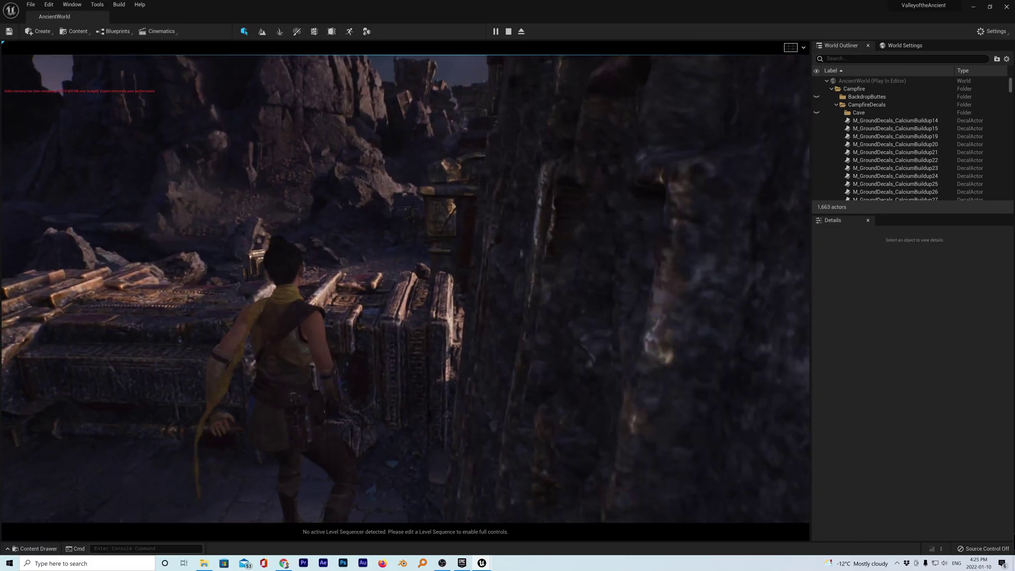
pyautogui.press('space')
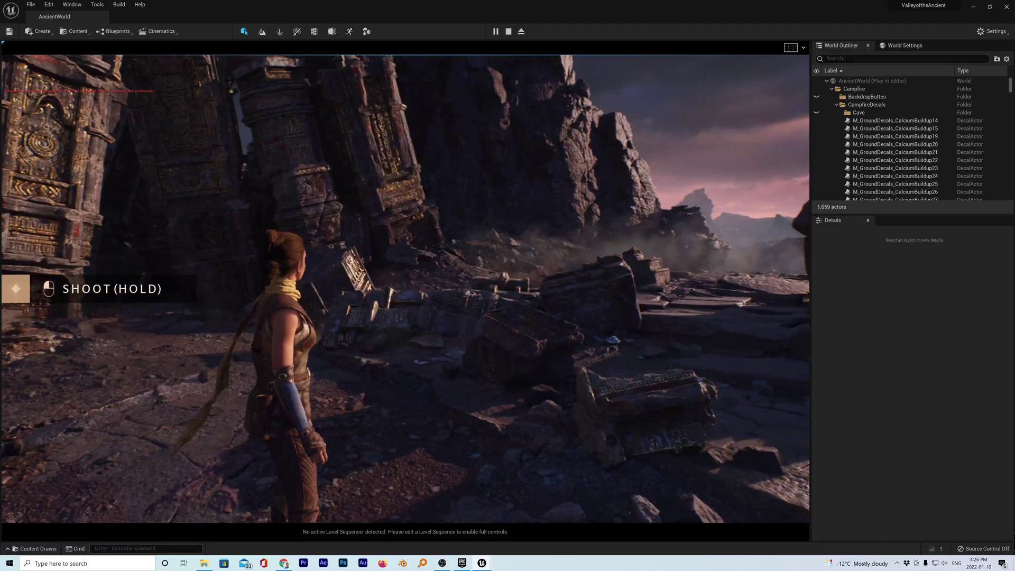
# Step: Shoot the energy blast among the ruins while advancing, and end the play session to return to the editor
pyautogui.click(406, 245)
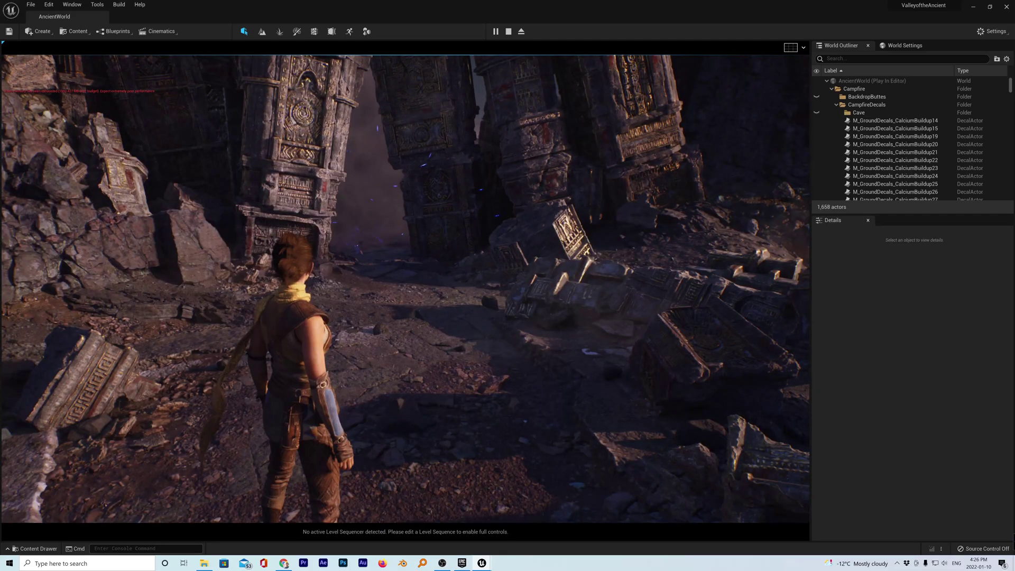
pyautogui.press('w')
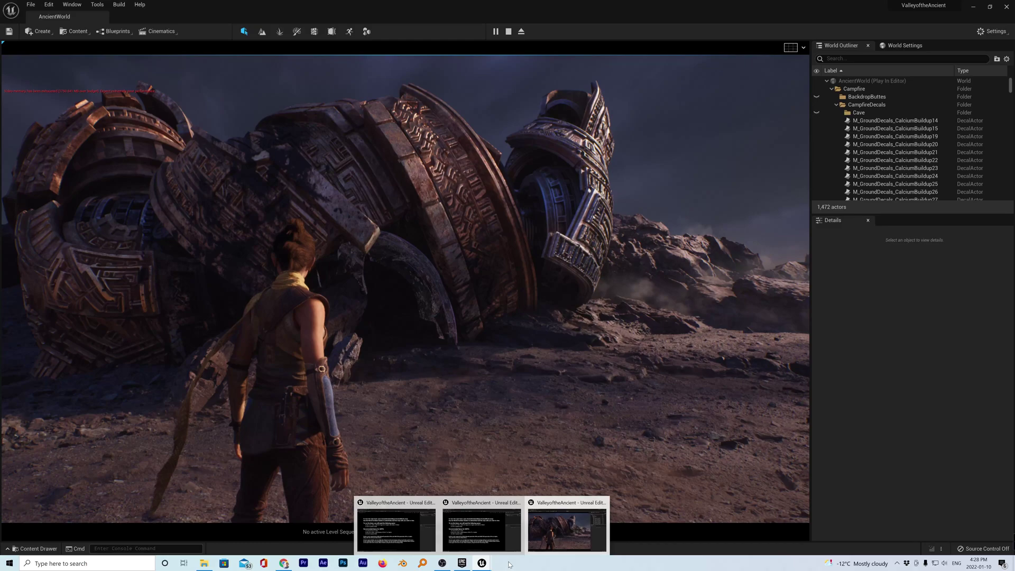
pyautogui.press('Escape')
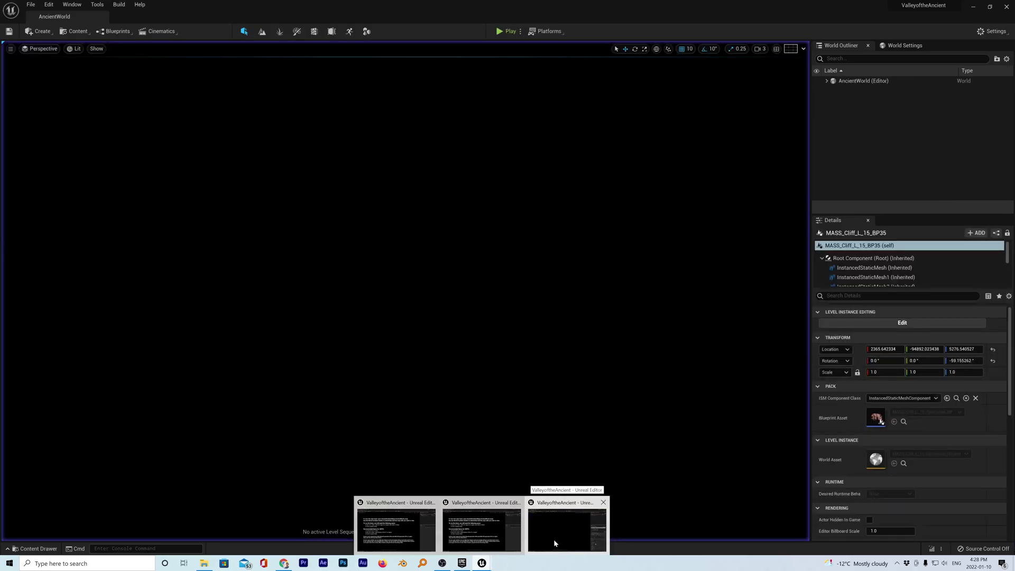